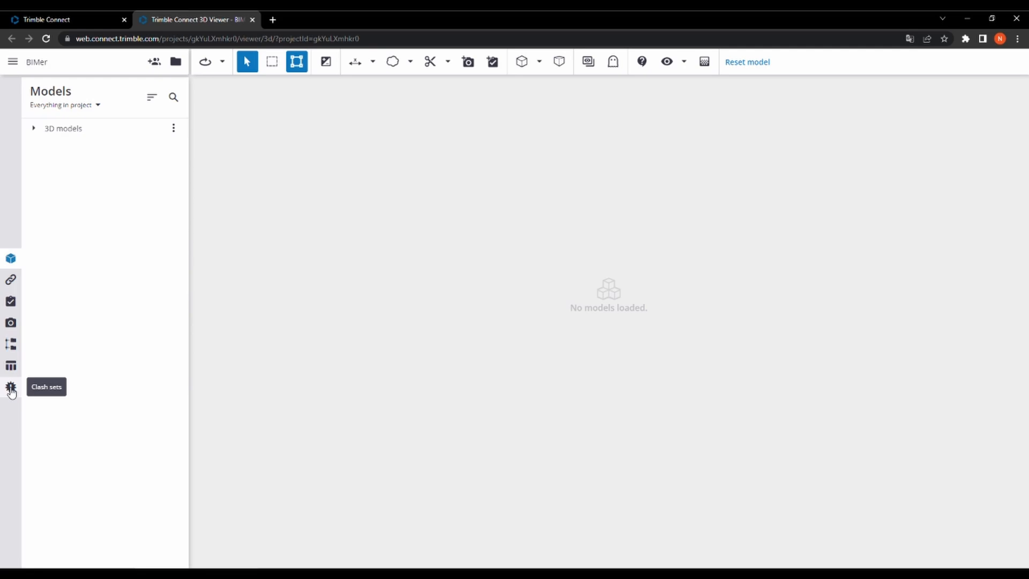
Step: Load the BIMer Struc.ifc and BIMer HVAC.ifc models into the 3D view, and open the project's clash sets
{"action": "left_click", "coordinate": [11, 388]}
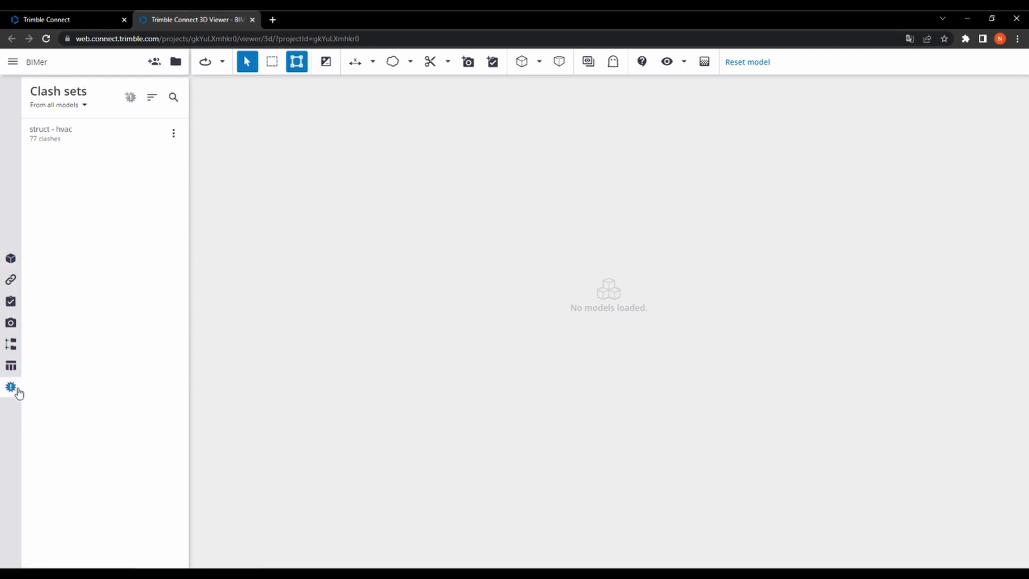
{"action": "left_click", "coordinate": [12, 259]}
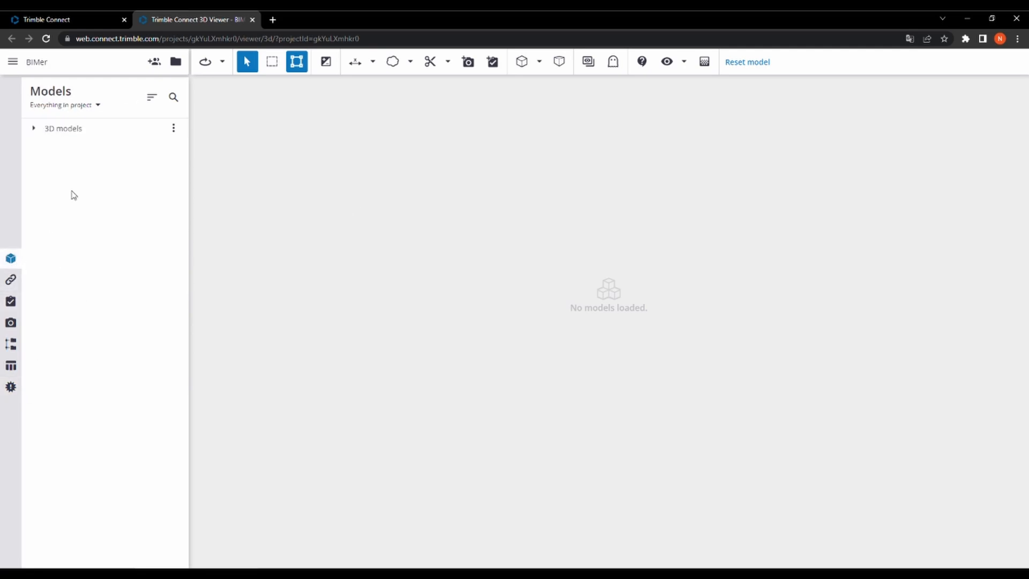
{"action": "left_click", "coordinate": [33, 129]}
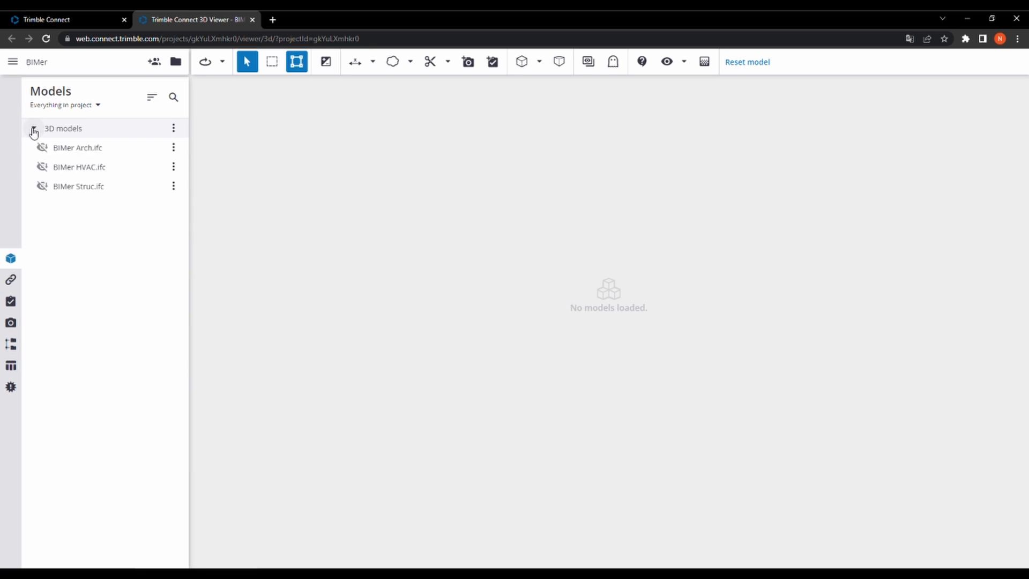
{"action": "left_click", "coordinate": [41, 187]}
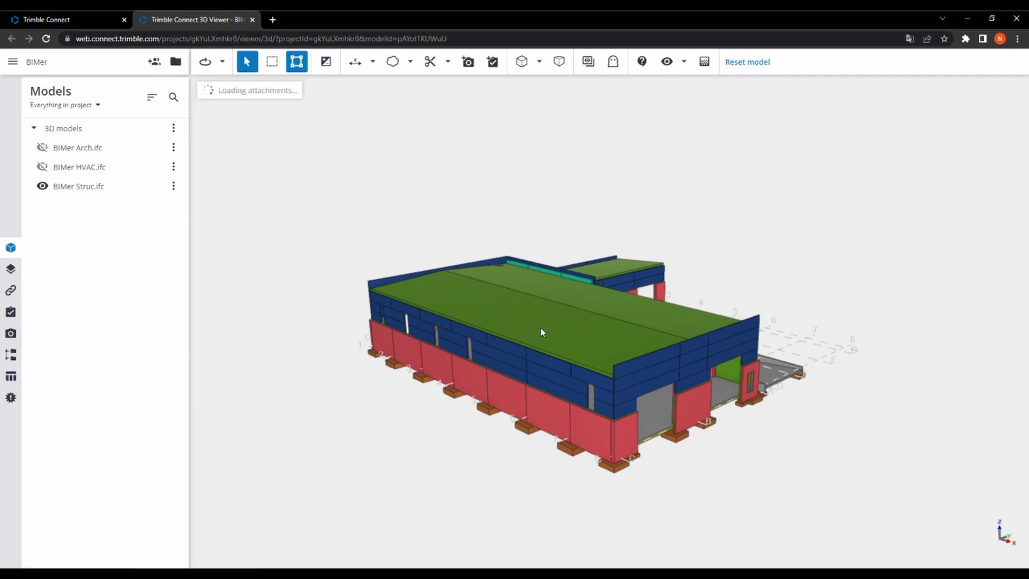
{"action": "left_click", "coordinate": [43, 168]}
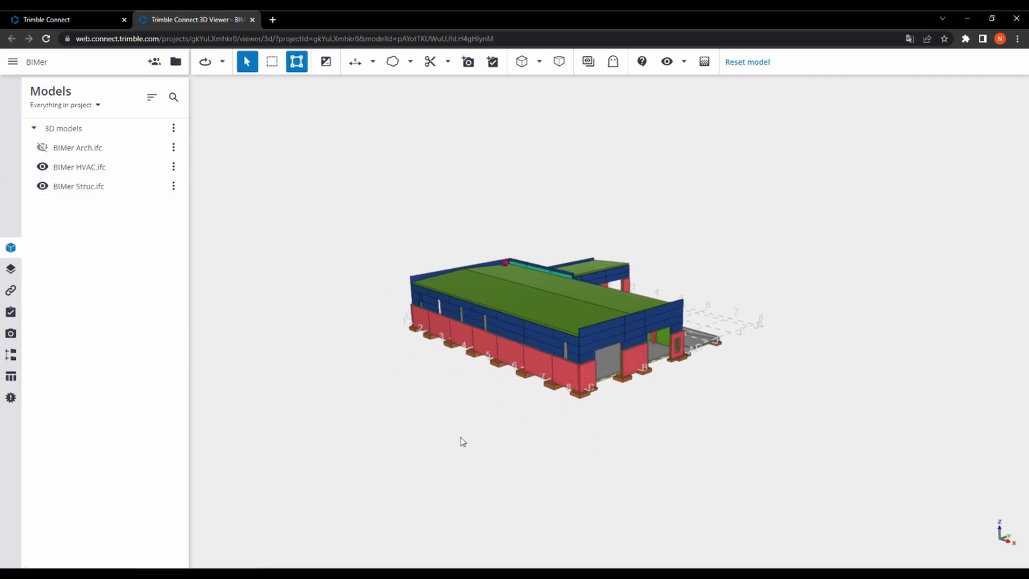
{"action": "scroll", "coordinate": [551, 344], "scroll_direction": "up", "scroll_amount": 3}
{"action": "scroll", "coordinate": [551, 345], "scroll_direction": "up", "scroll_amount": 5}
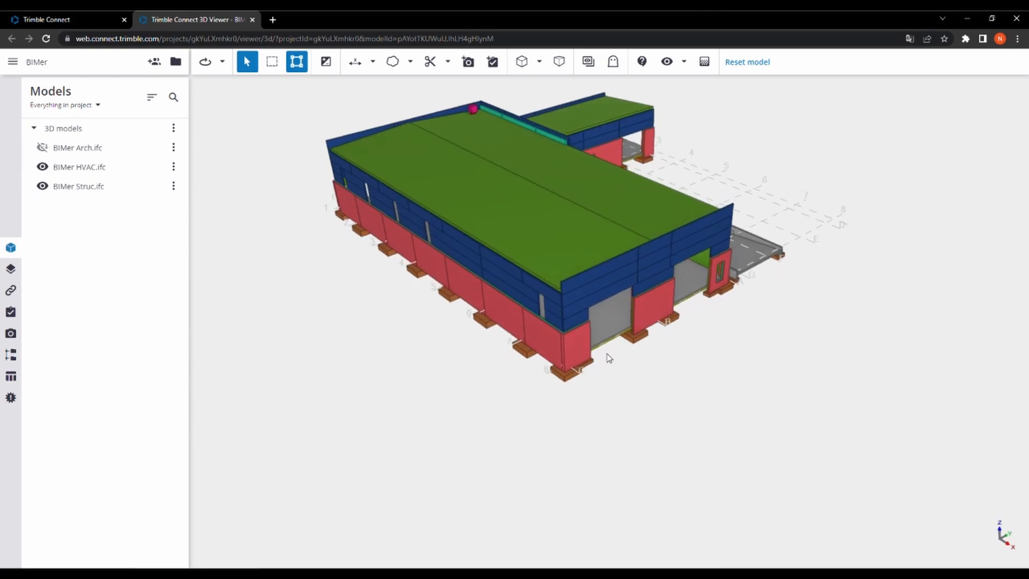
{"action": "scroll", "coordinate": [469, 349], "scroll_direction": "down", "scroll_amount": 2}
{"action": "scroll", "coordinate": [509, 344], "scroll_direction": "up", "scroll_amount": 3}
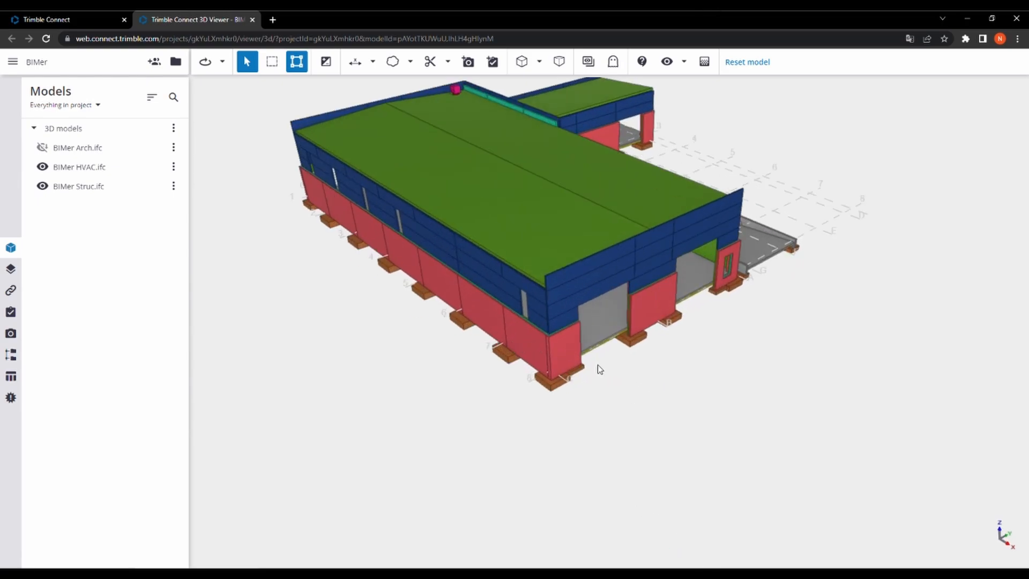
{"action": "scroll", "coordinate": [599, 369], "scroll_direction": "down", "scroll_amount": 1}
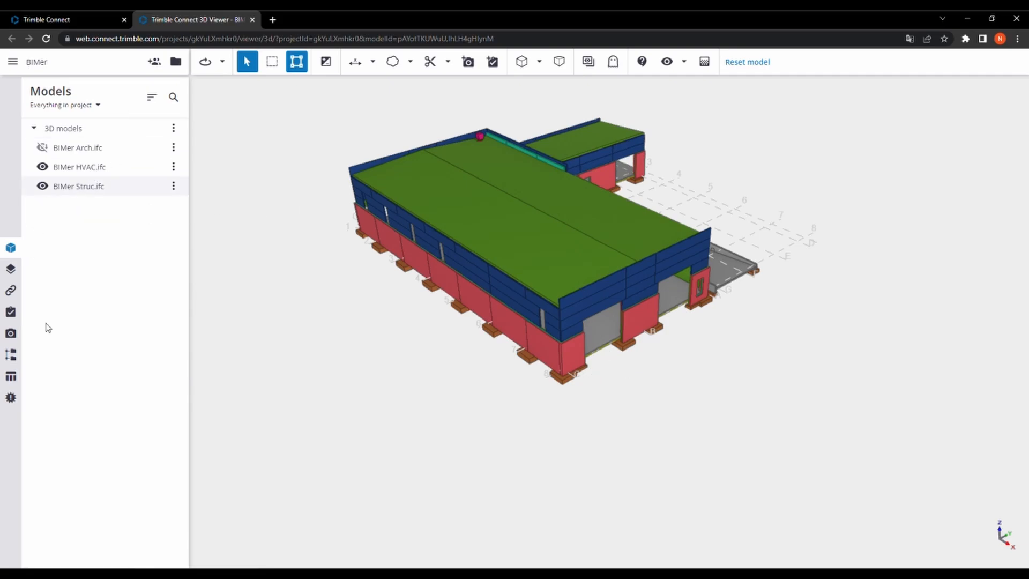
{"action": "left_click", "coordinate": [10, 398]}
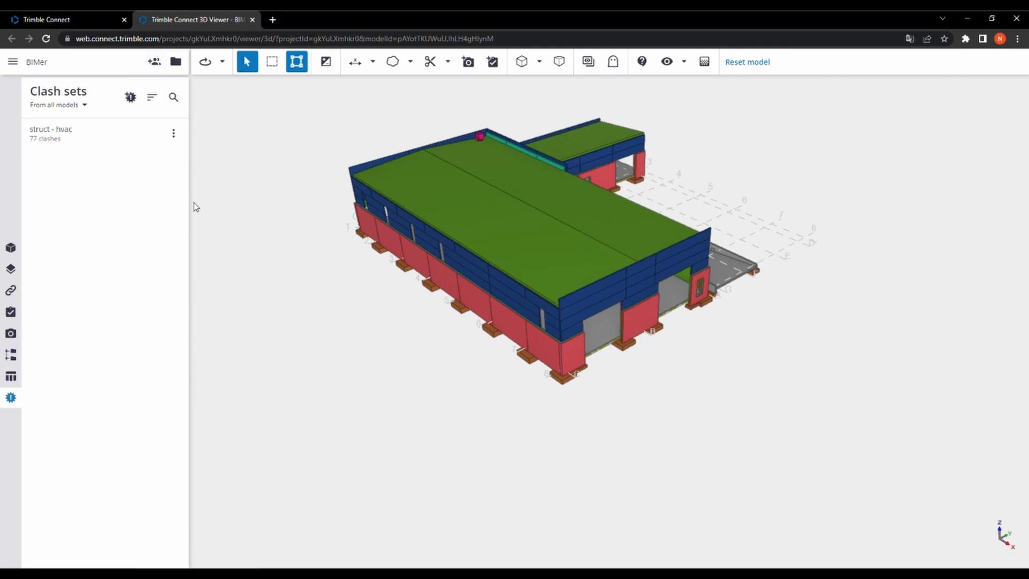
{"action": "scroll", "coordinate": [195, 207], "scroll_direction": "down", "scroll_amount": 1}
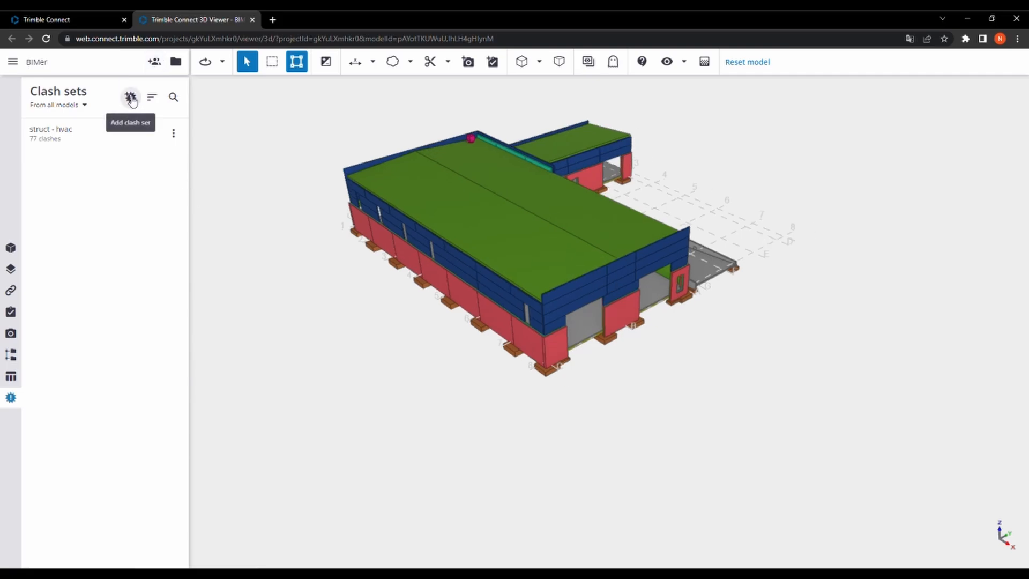
Step: Start a new clash set named "Struct - Hvac" with the Clash type
{"action": "left_click", "coordinate": [131, 100]}
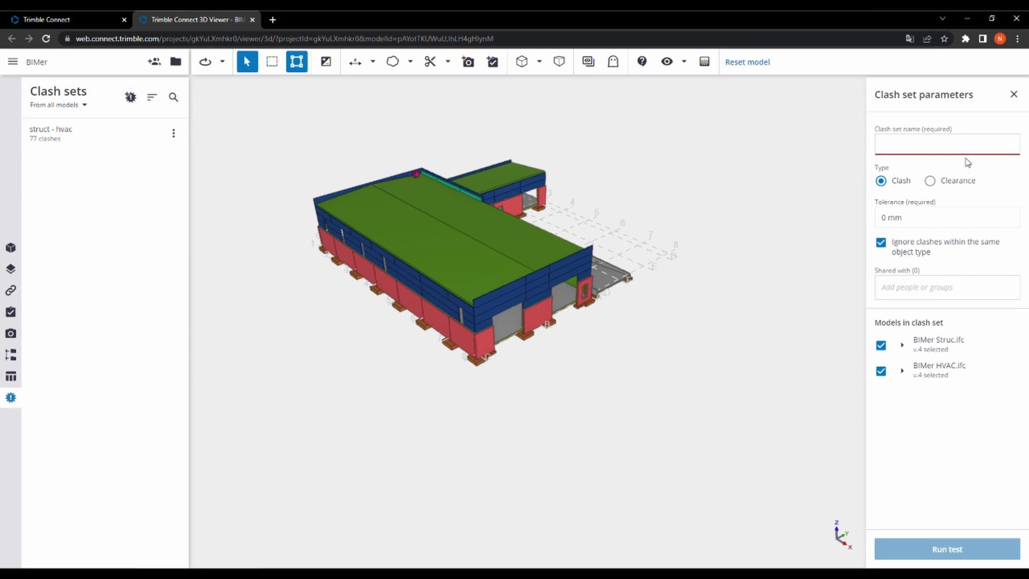
{"action": "left_click", "coordinate": [950, 141]}
{"action": "type", "text": "Struct - Hvac"}
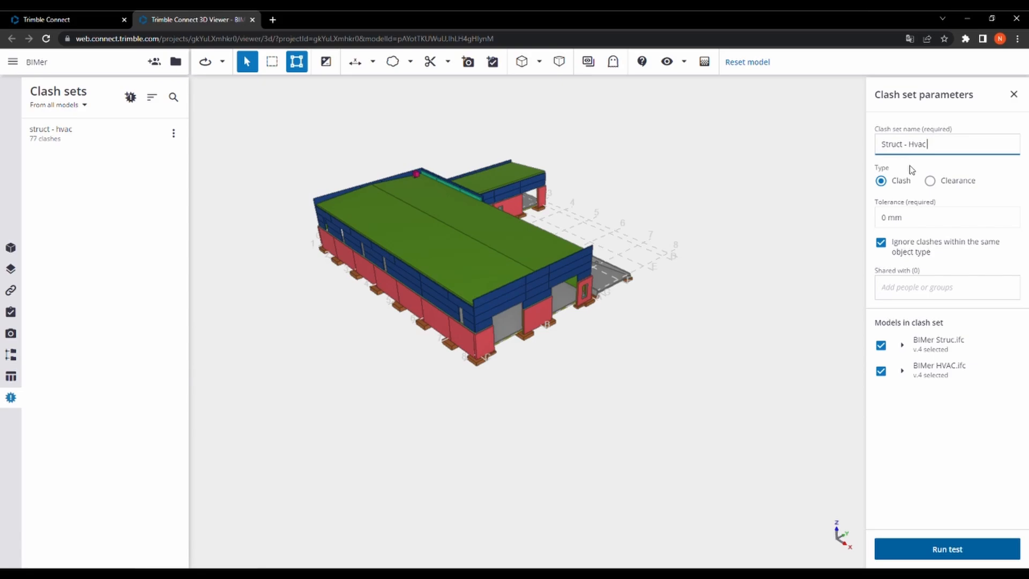
{"action": "left_click", "coordinate": [887, 183]}
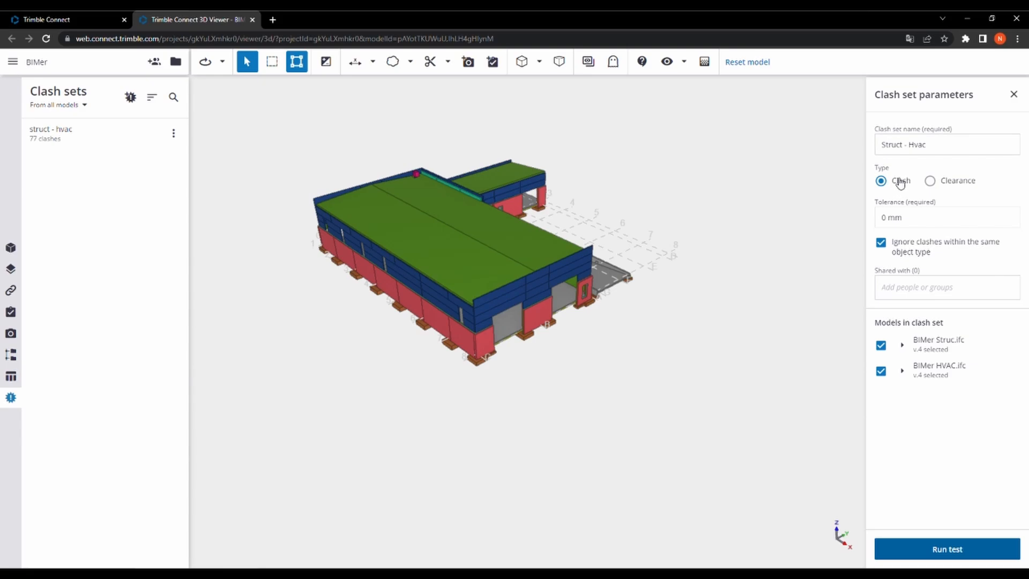
Step: Try the Clearance type with a clearance of 20 mm, and clear that value
{"action": "left_click", "coordinate": [930, 182]}
{"action": "left_click_drag", "start_coordinate": [888, 218], "coordinate": [877, 218]}
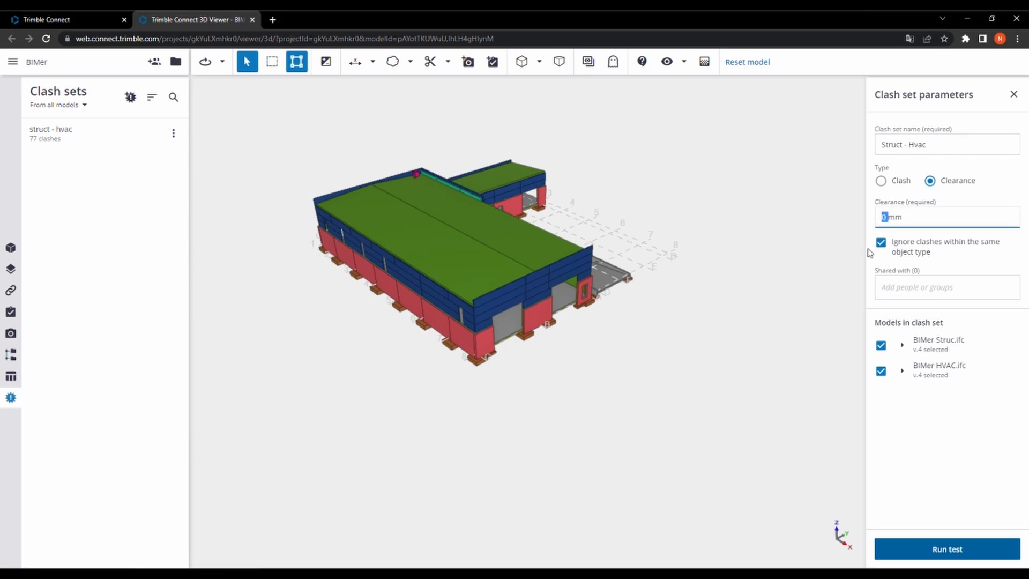
{"action": "type", "text": "20"}
{"action": "left_click_drag", "start_coordinate": [893, 218], "coordinate": [877, 218]}
{"action": "key", "text": "BackSpace"}
Step: Switch the new clash set back to the Clash type with a tolerance of 10 mm
{"action": "left_click", "coordinate": [881, 181]}
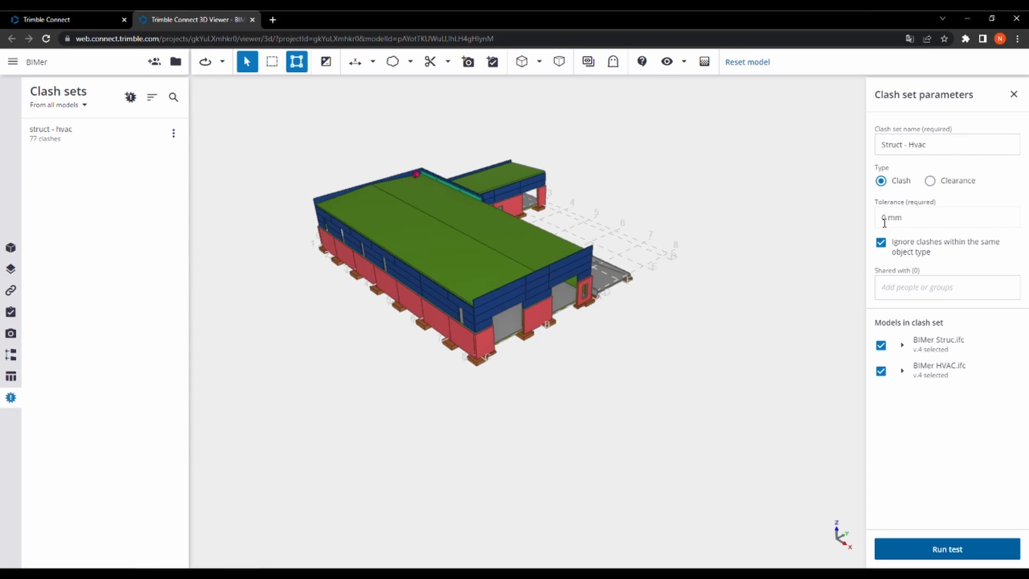
{"action": "left_click_drag", "start_coordinate": [886, 216], "coordinate": [879, 217]}
{"action": "type", "text": "10"}
{"action": "left_click", "coordinate": [946, 216]}
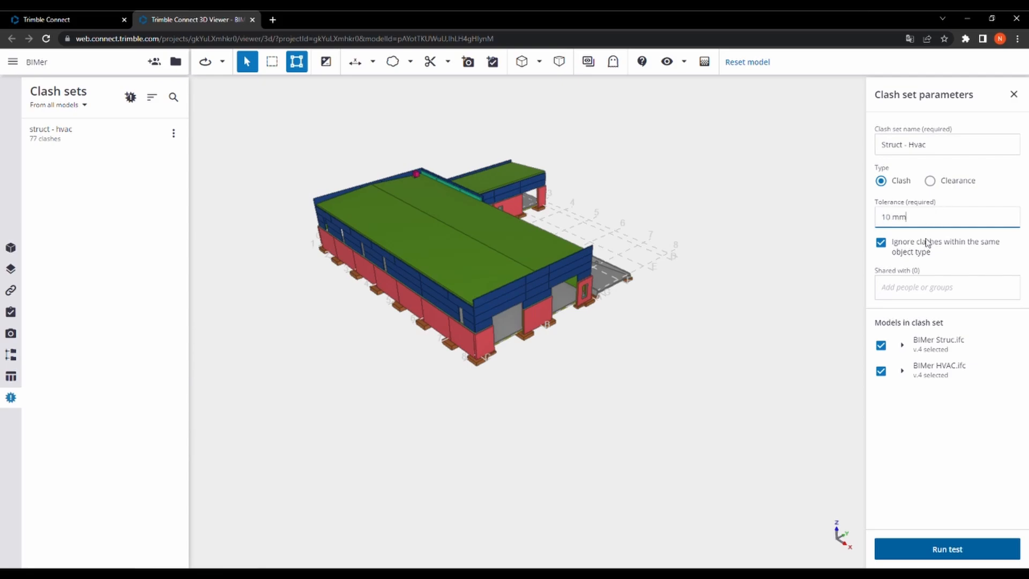
Step: Turn off ignoring clashes within the same object type, and discard the new clash set without running it
{"action": "left_click", "coordinate": [911, 254]}
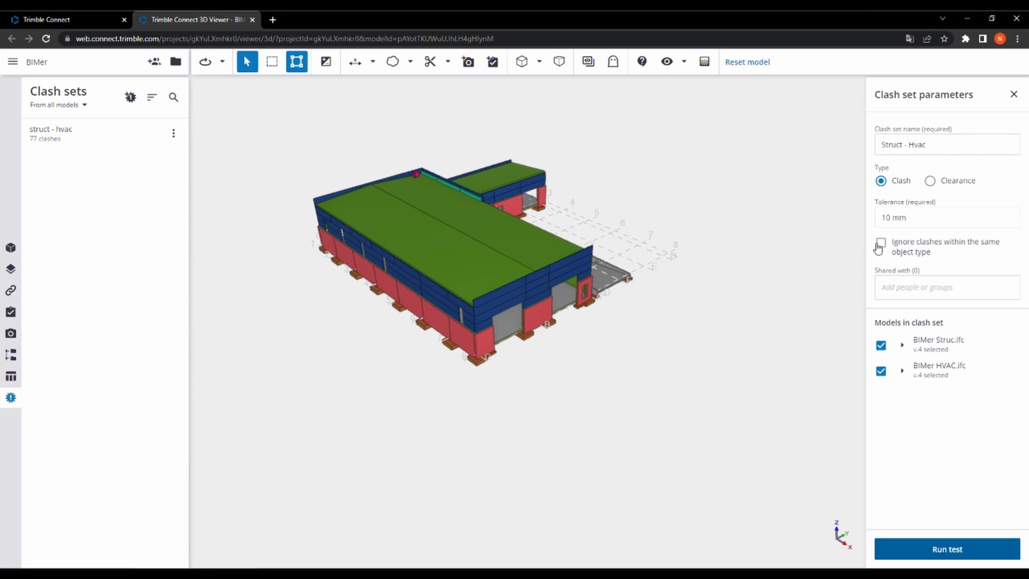
{"action": "left_click", "coordinate": [912, 291]}
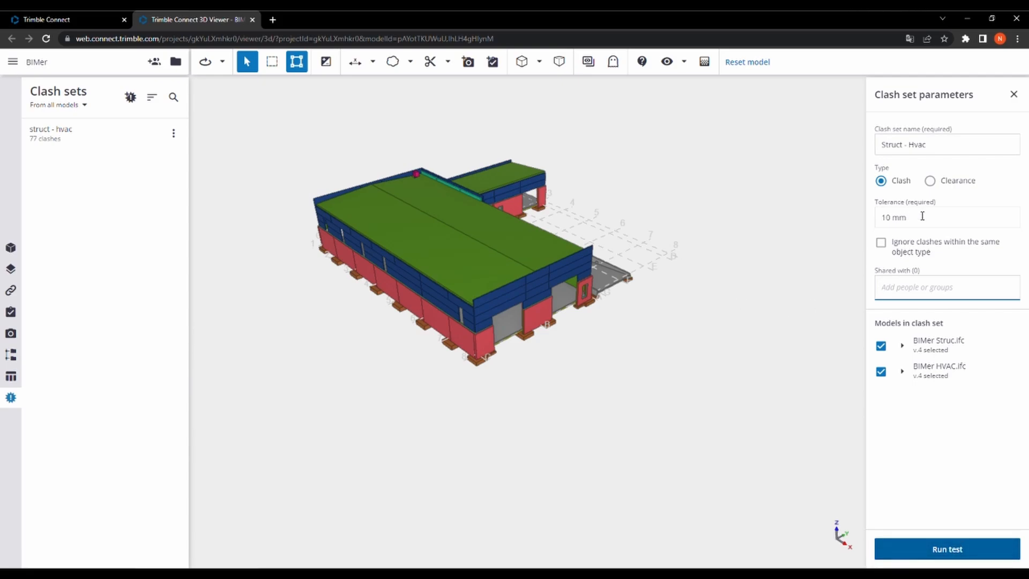
{"action": "left_click", "coordinate": [1014, 97]}
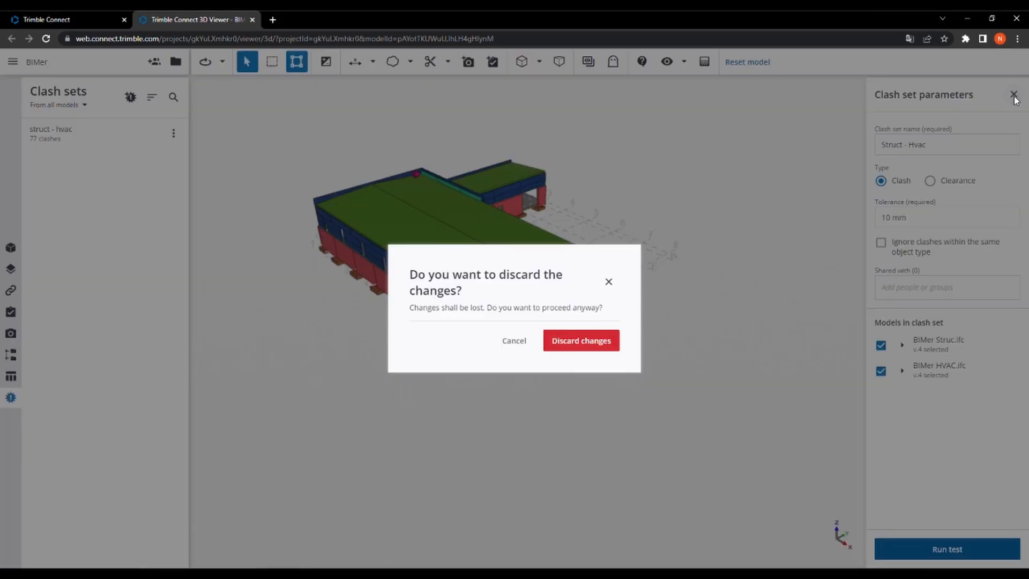
{"action": "left_click", "coordinate": [578, 346]}
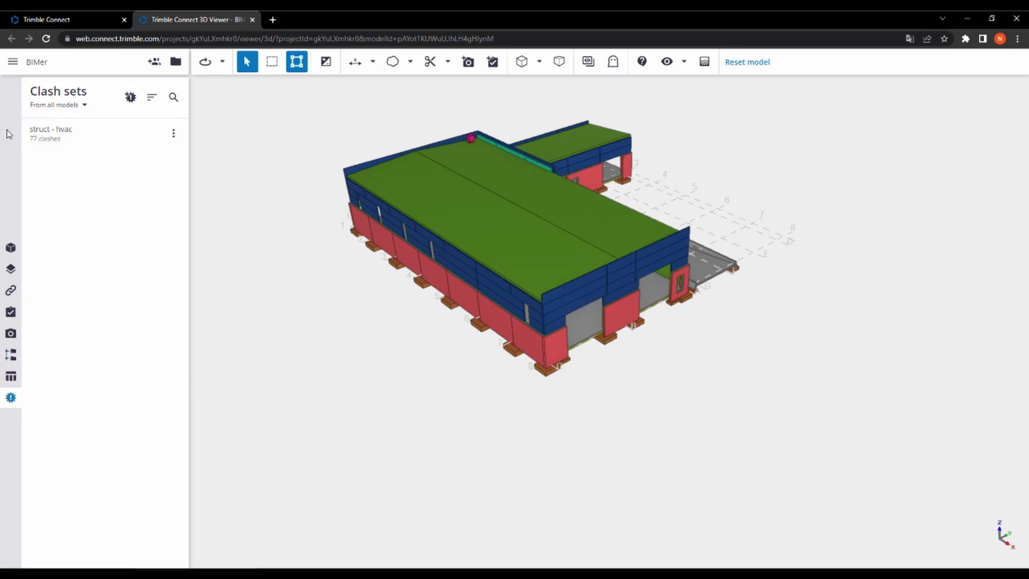
Step: Open the existing struct - hvac clash set and examine the clash markers around the HVAC unit in the roof corner
{"action": "left_click", "coordinate": [59, 140]}
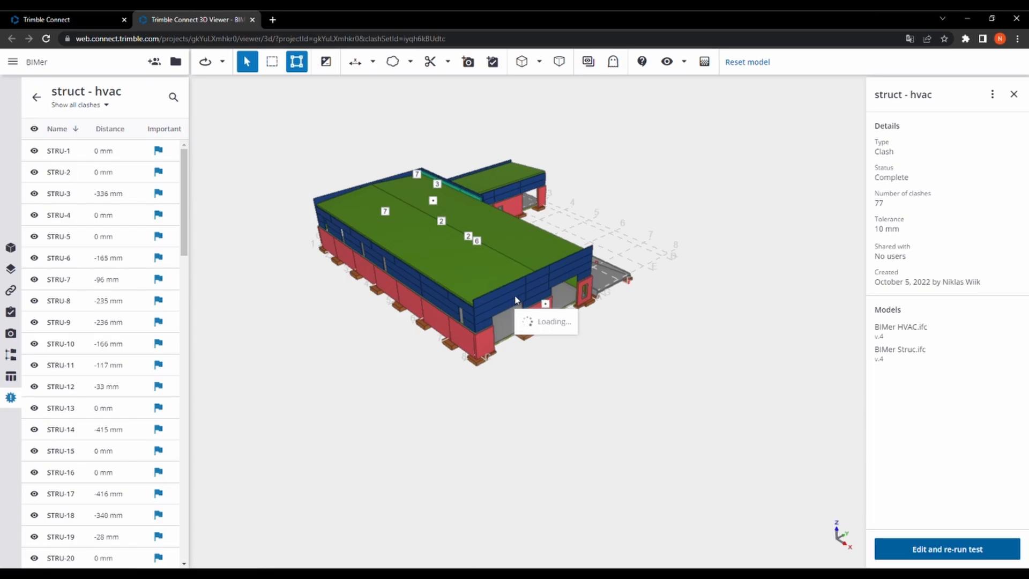
{"action": "scroll", "coordinate": [479, 217], "scroll_direction": "up", "scroll_amount": 3}
{"action": "scroll", "coordinate": [396, 148], "scroll_direction": "up", "scroll_amount": 5}
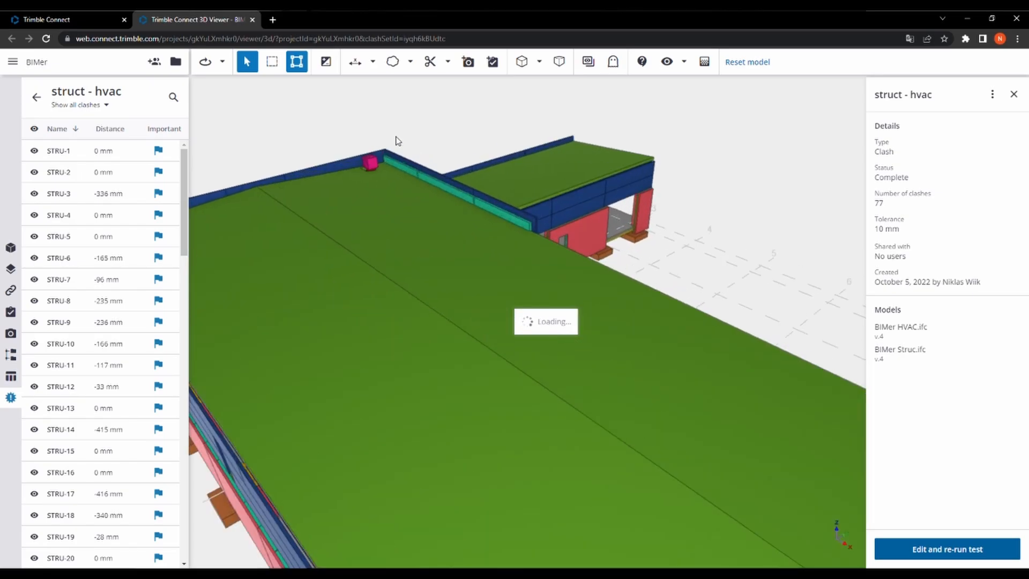
{"action": "scroll", "coordinate": [402, 164], "scroll_direction": "up", "scroll_amount": 1}
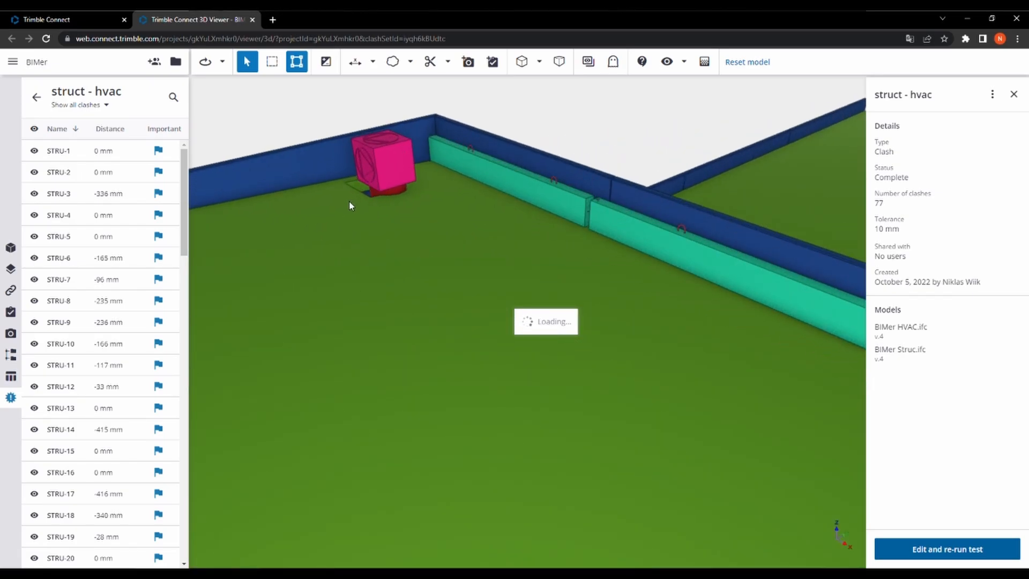
{"action": "scroll", "coordinate": [414, 216], "scroll_direction": "down", "scroll_amount": 10}
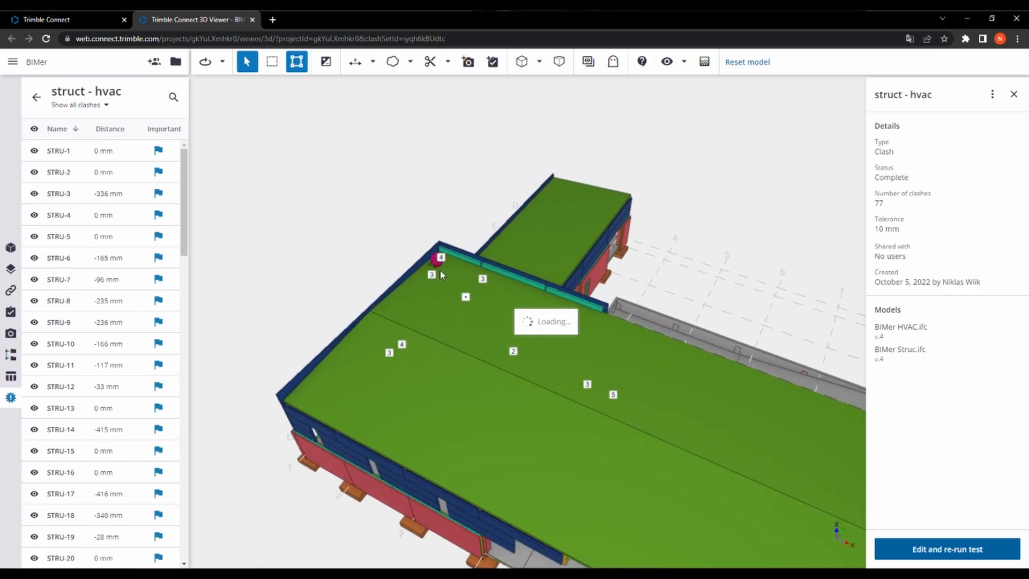
{"action": "scroll", "coordinate": [440, 272], "scroll_direction": "up", "scroll_amount": 3}
{"action": "scroll", "coordinate": [442, 265], "scroll_direction": "down", "scroll_amount": 2}
{"action": "left_click", "coordinate": [440, 262]}
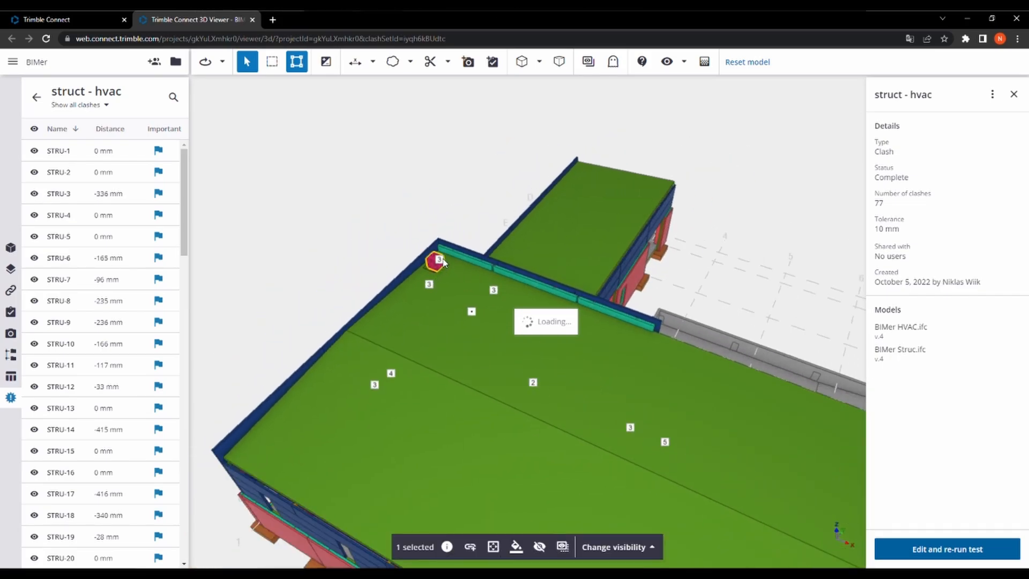
{"action": "scroll", "coordinate": [437, 258], "scroll_direction": "up", "scroll_amount": 5}
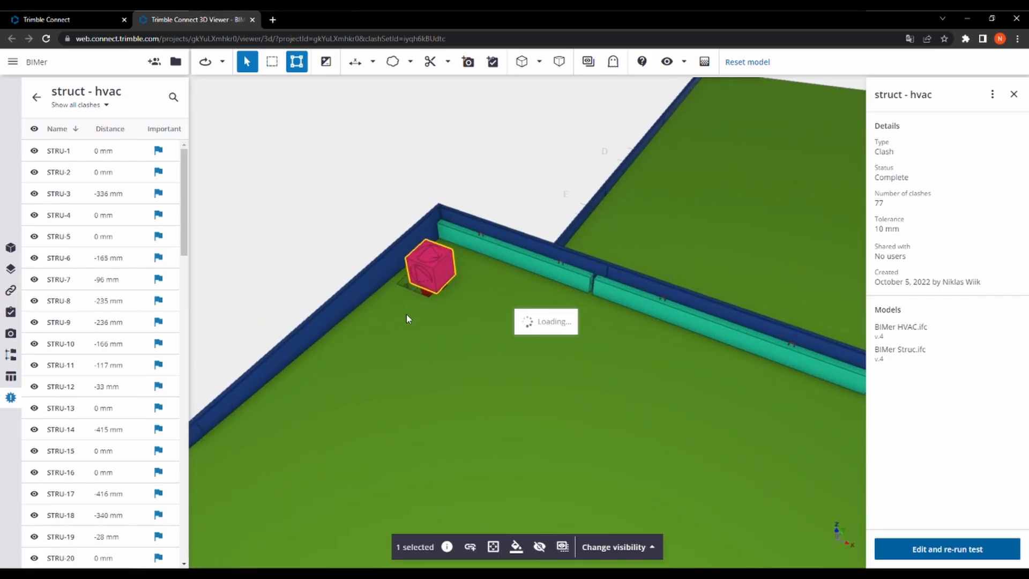
{"action": "left_click_drag", "start_coordinate": [406, 314], "coordinate": [398, 300]}
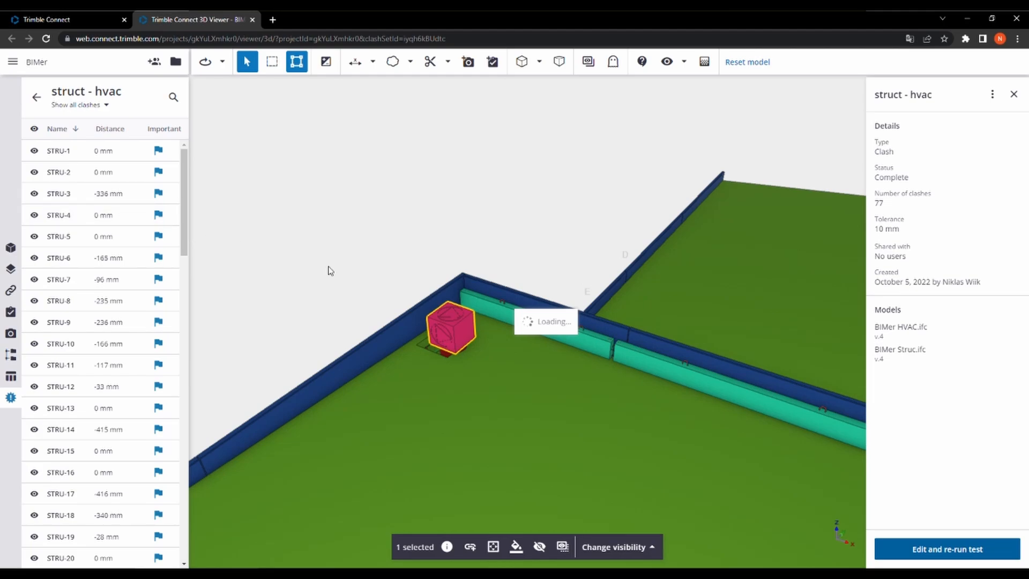
{"action": "left_click_drag", "start_coordinate": [453, 344], "coordinate": [454, 333]}
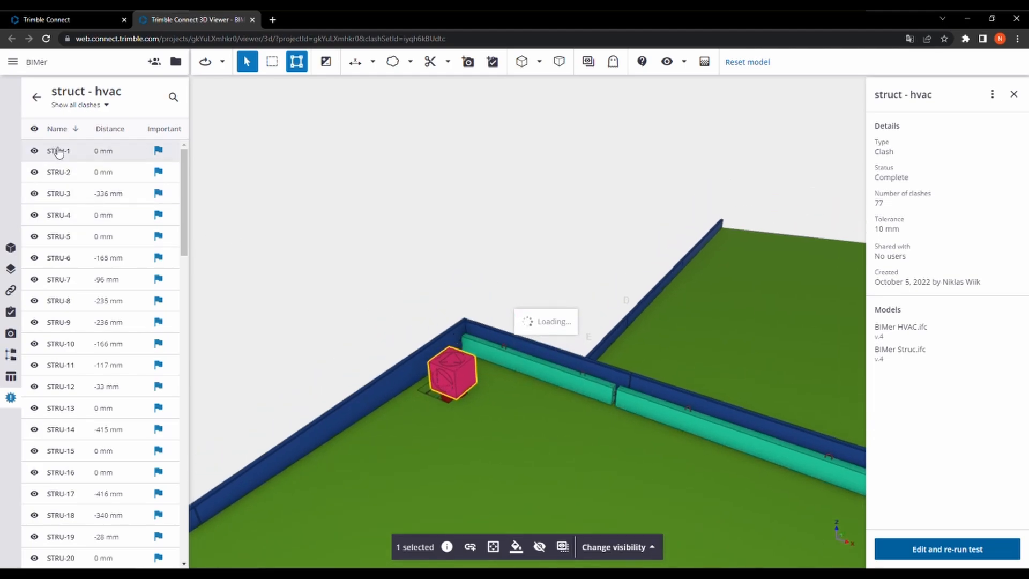
Step: Show the details of clash STRU-1 and look through the whole list of clashes and their distances
{"action": "left_click", "coordinate": [109, 162]}
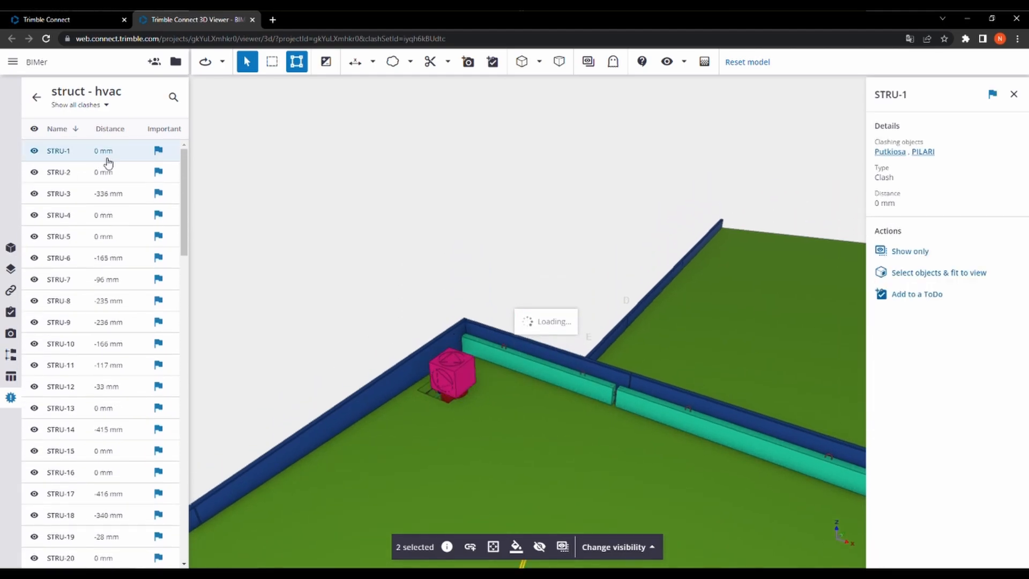
{"action": "scroll", "coordinate": [94, 180], "scroll_direction": "down", "scroll_amount": 5}
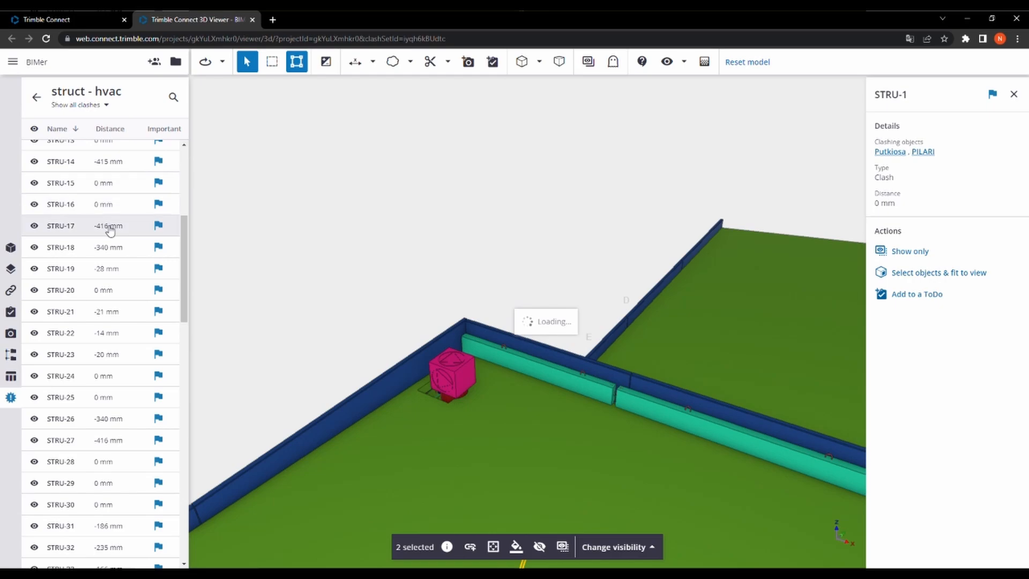
{"action": "scroll", "coordinate": [110, 231], "scroll_direction": "down", "scroll_amount": 18}
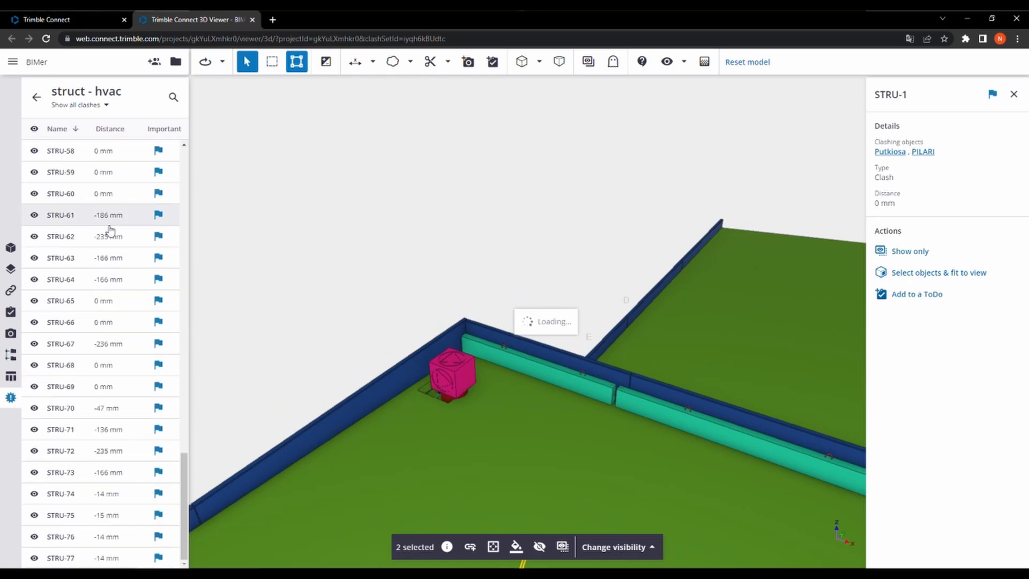
{"action": "scroll", "coordinate": [110, 230], "scroll_direction": "up", "scroll_amount": 15}
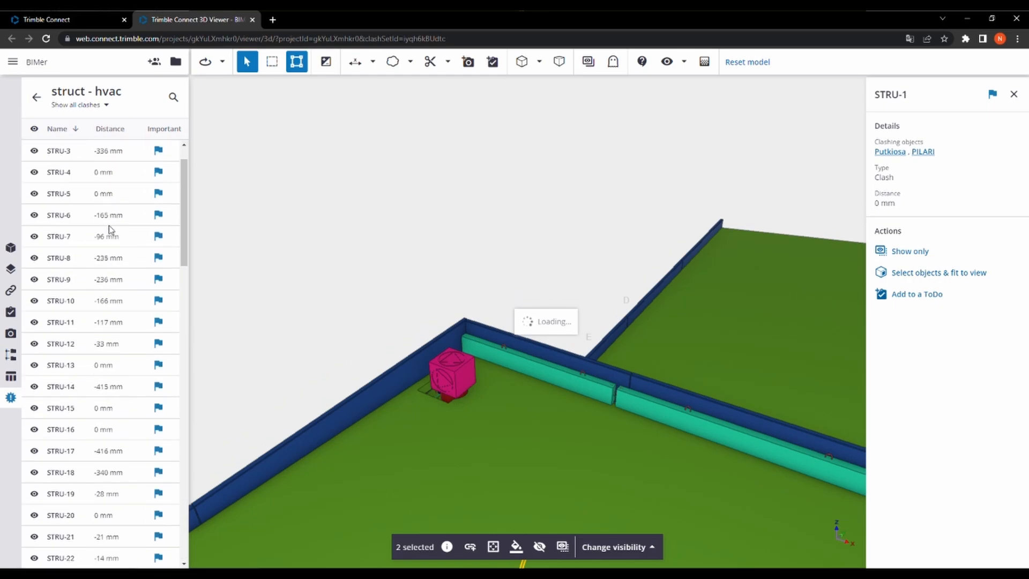
{"action": "scroll", "coordinate": [109, 230], "scroll_direction": "down", "scroll_amount": 10}
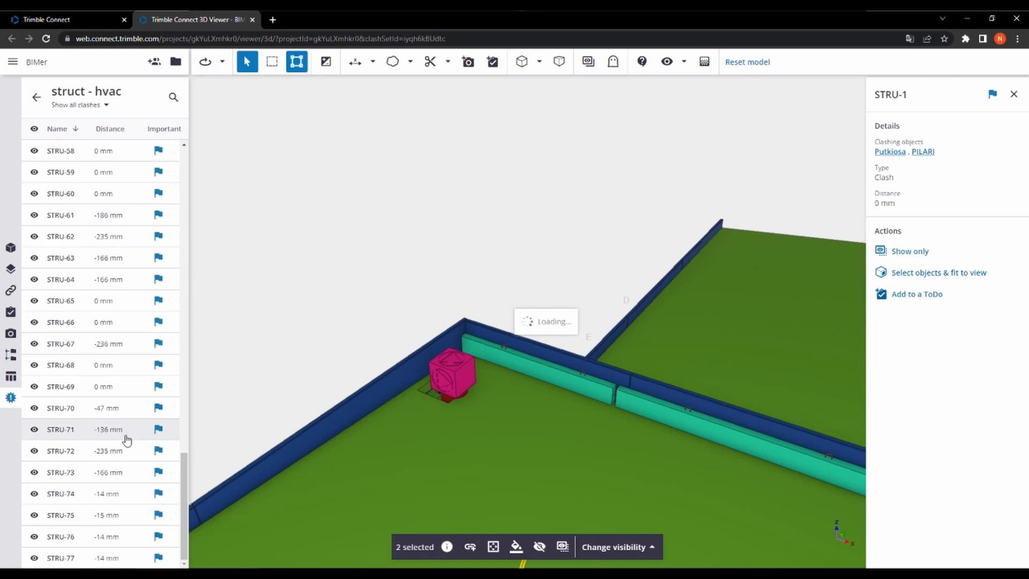
{"action": "scroll", "coordinate": [68, 426], "scroll_direction": "up", "scroll_amount": 18}
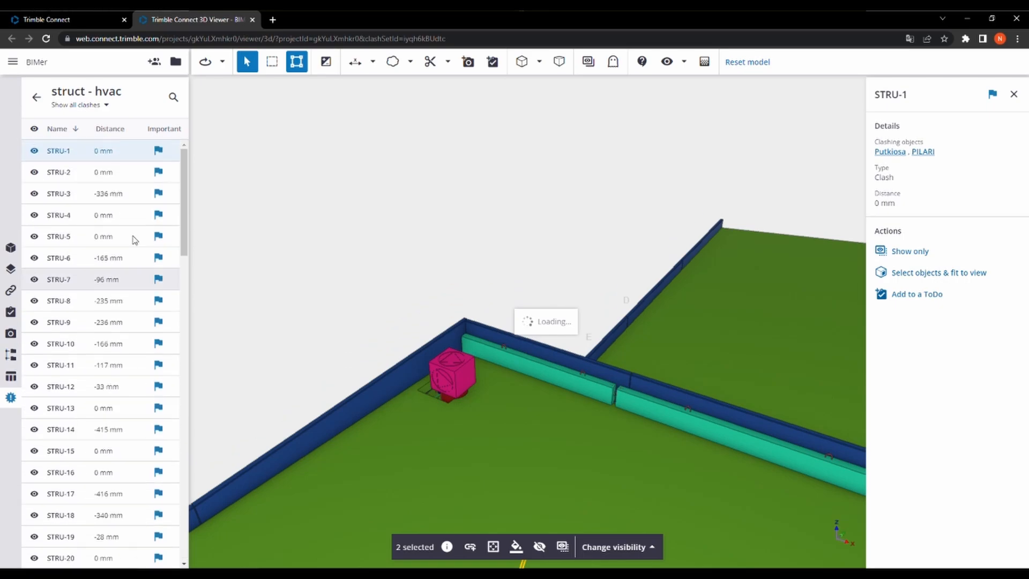
{"action": "scroll", "coordinate": [76, 292], "scroll_direction": "down", "scroll_amount": 10}
{"action": "scroll", "coordinate": [90, 396], "scroll_direction": "up", "scroll_amount": 10}
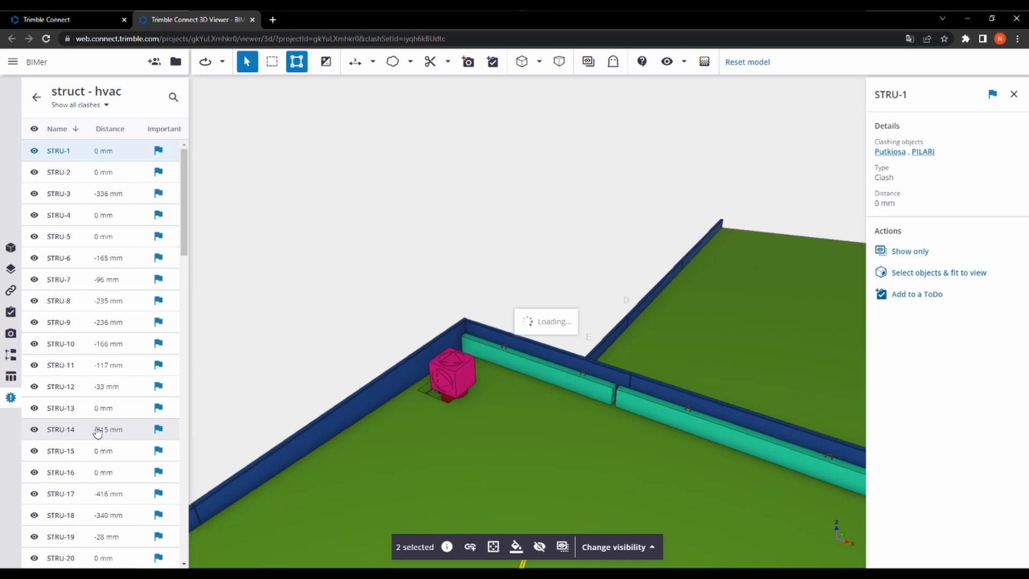
Step: Isolate the clashing pipe and column of STRU-1 to inspect where they meet, and do the same for STRU-2
{"action": "left_click", "coordinate": [106, 172]}
{"action": "left_click", "coordinate": [111, 156]}
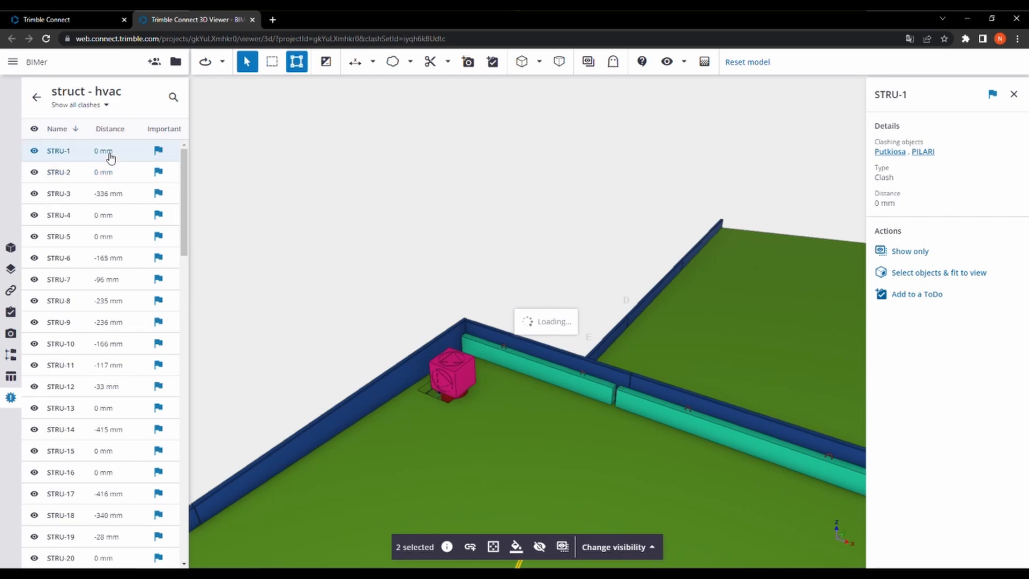
{"action": "left_click", "coordinate": [936, 275]}
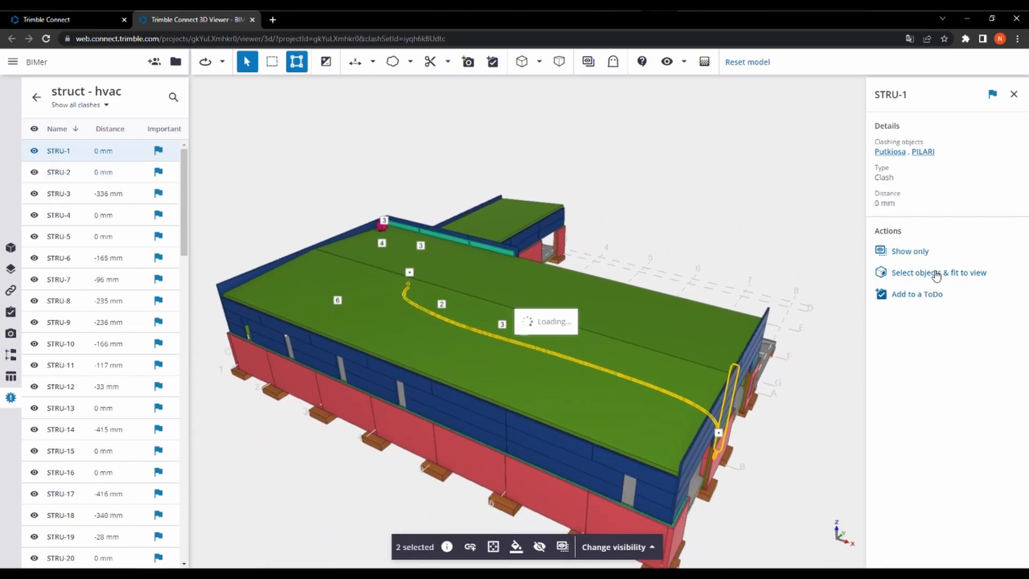
{"action": "scroll", "coordinate": [773, 485], "scroll_direction": "up", "scroll_amount": 2}
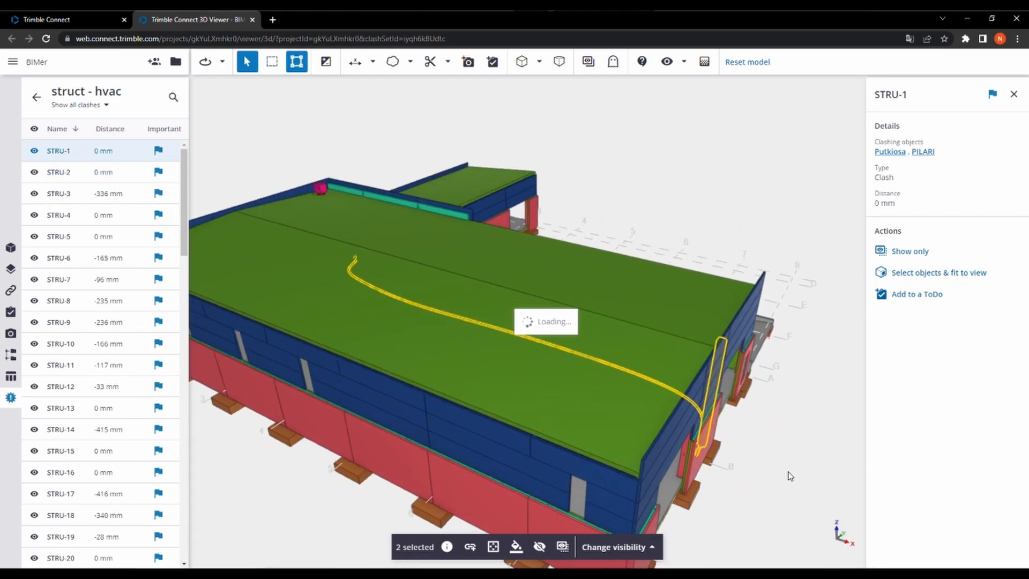
{"action": "left_click", "coordinate": [912, 251]}
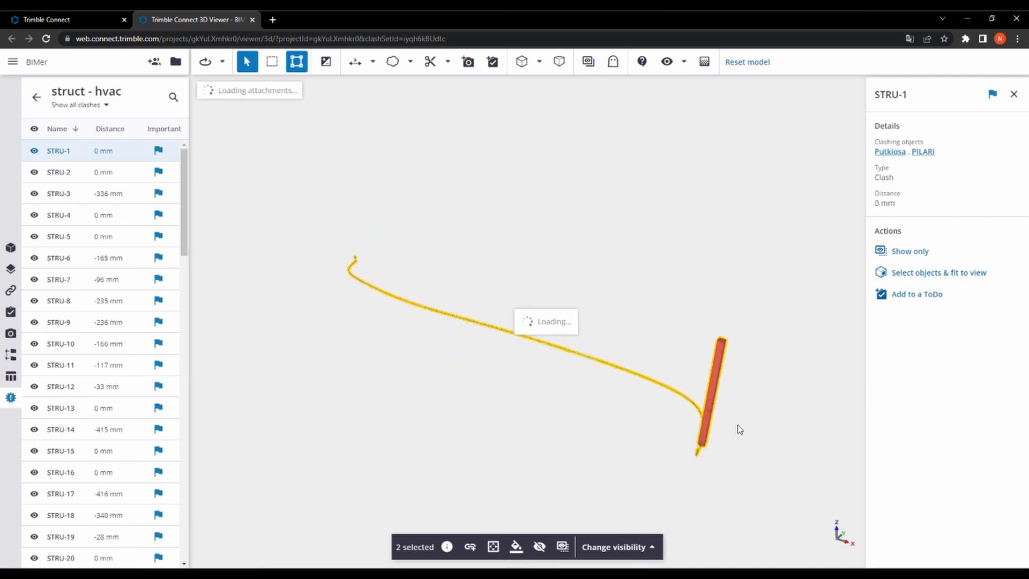
{"action": "left_click_drag", "start_coordinate": [725, 453], "coordinate": [665, 466]}
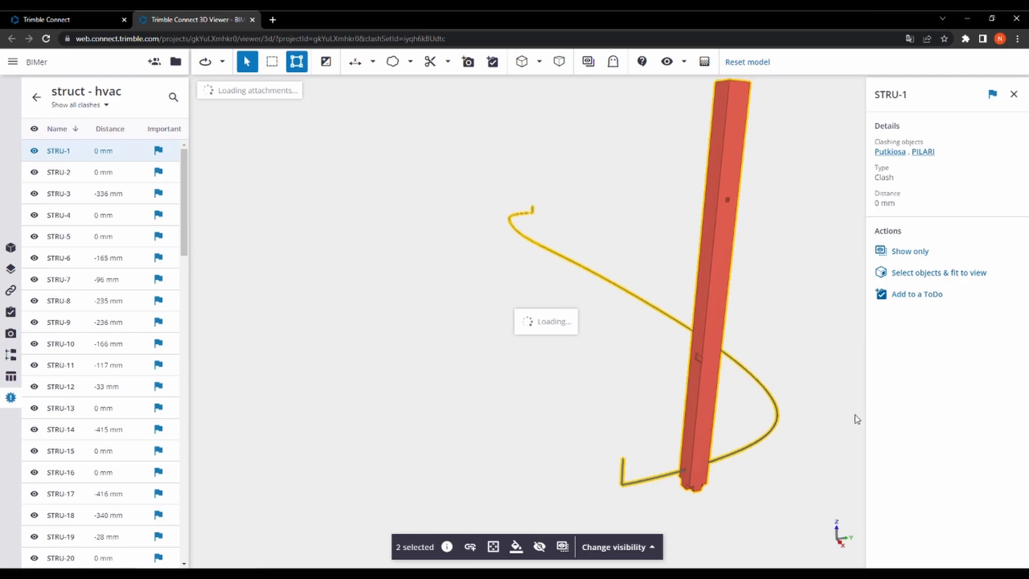
{"action": "left_click", "coordinate": [67, 172]}
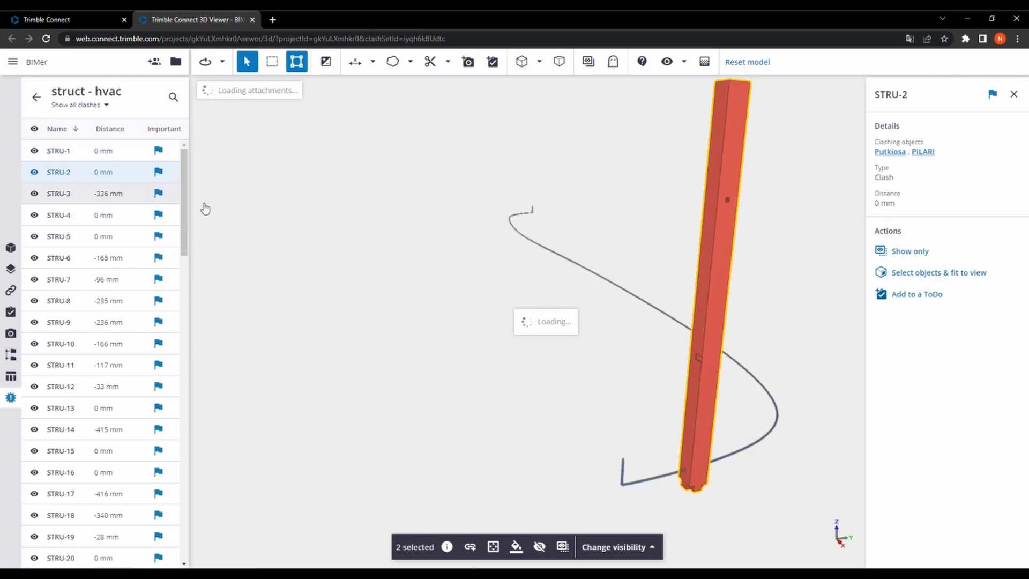
{"action": "left_click", "coordinate": [909, 251]}
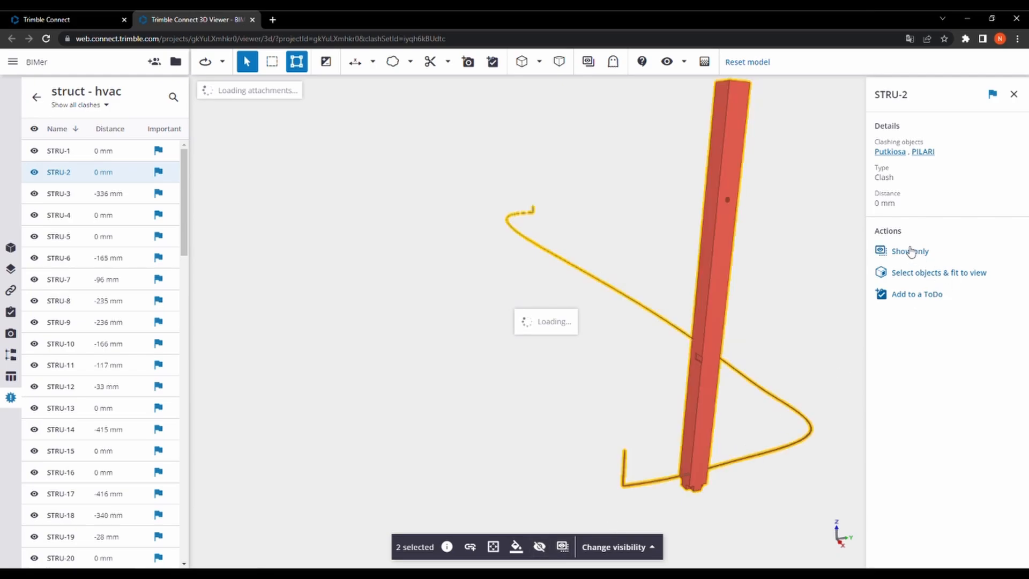
Step: Isolate the pipe and slab of clash STRU-3, inspect the slab edge from several angles, and mark the clash as irrelevant
{"action": "left_click", "coordinate": [65, 196]}
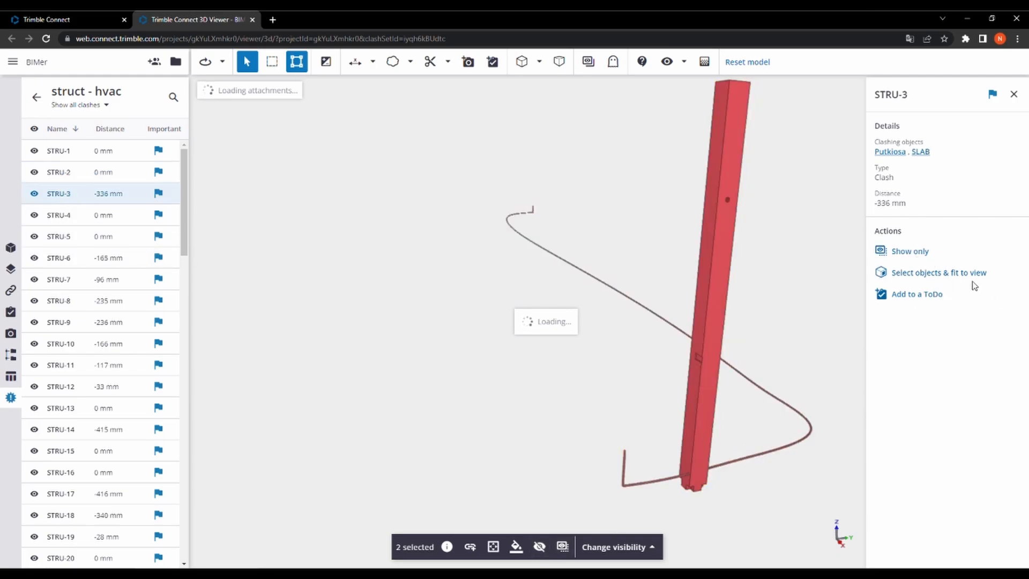
{"action": "left_click", "coordinate": [909, 252]}
{"action": "scroll", "coordinate": [533, 240], "scroll_direction": "up", "scroll_amount": 3}
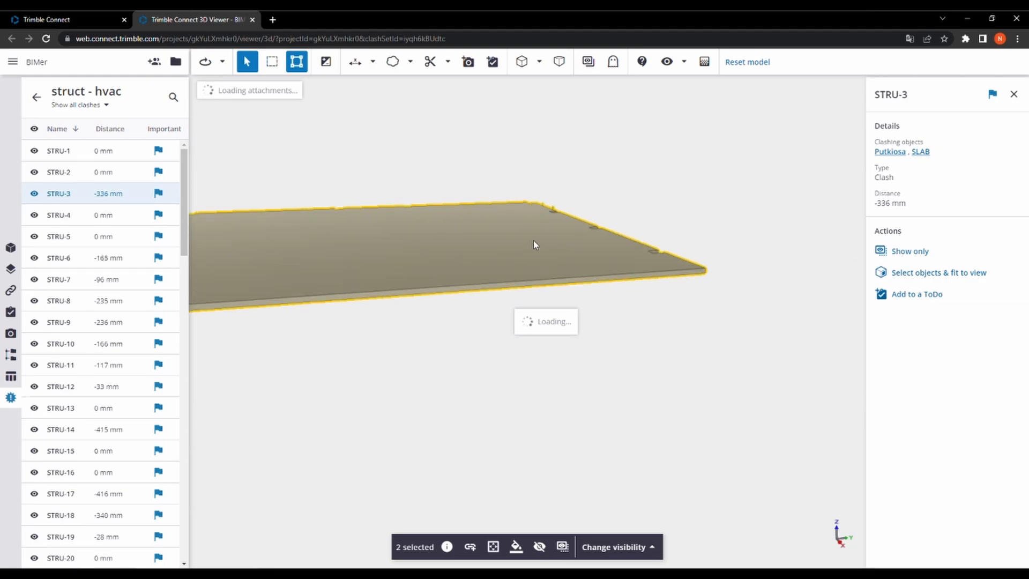
{"action": "left_click_drag", "start_coordinate": [532, 240], "coordinate": [494, 237]}
{"action": "scroll", "coordinate": [641, 297], "scroll_direction": "up", "scroll_amount": 5}
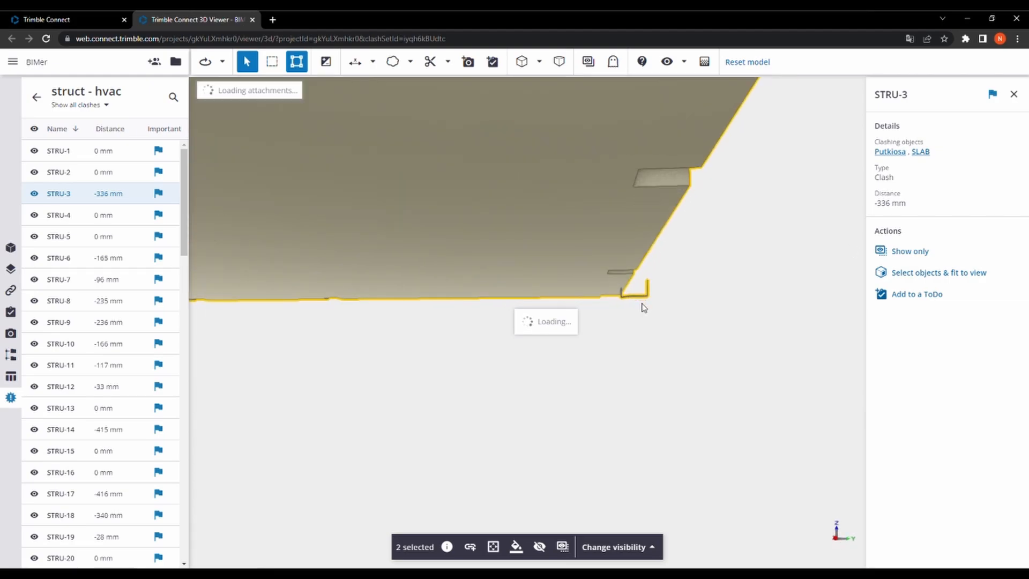
{"action": "left_click_drag", "start_coordinate": [600, 266], "coordinate": [571, 273]}
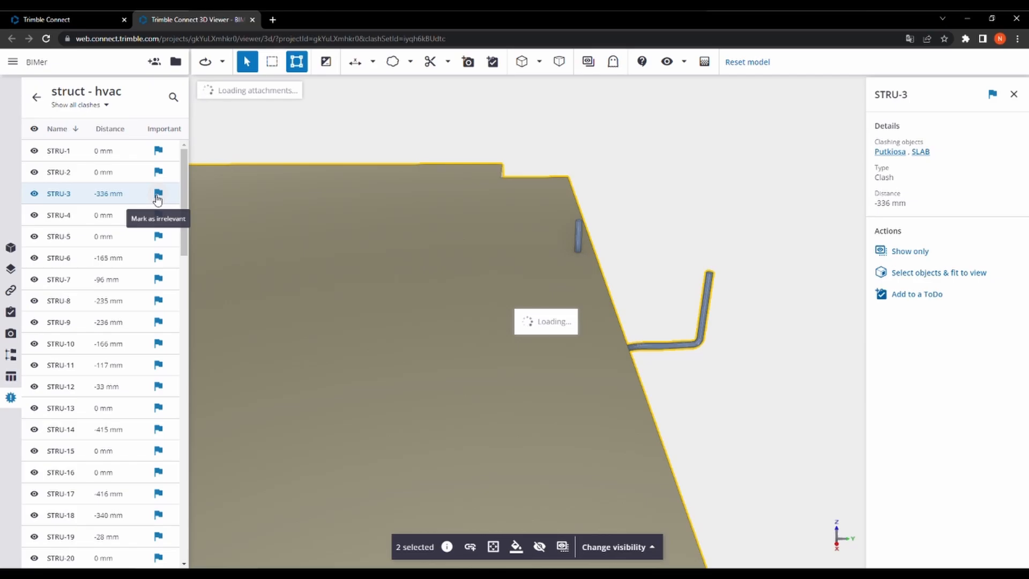
{"action": "left_click", "coordinate": [158, 194]}
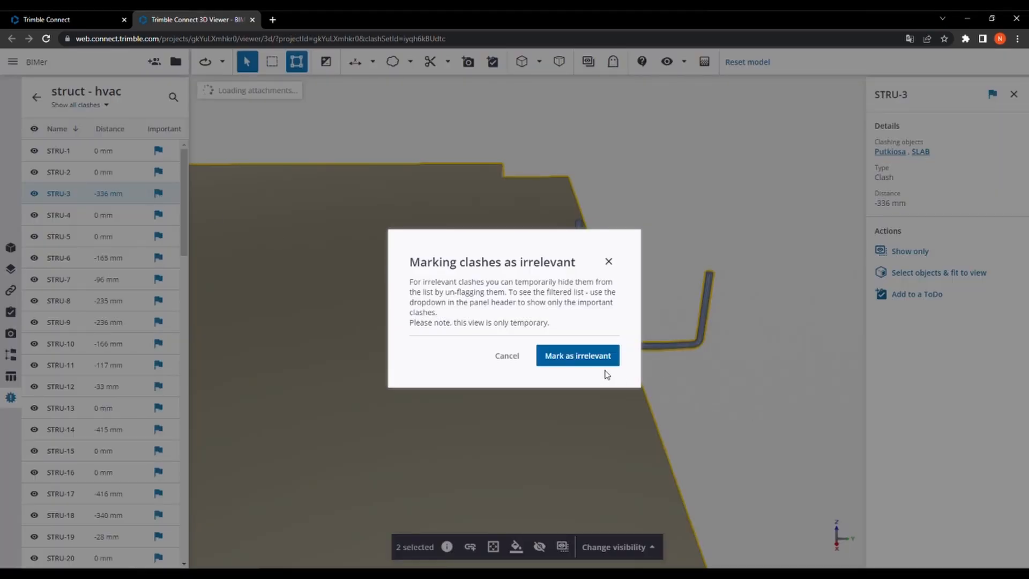
{"action": "left_click", "coordinate": [584, 356]}
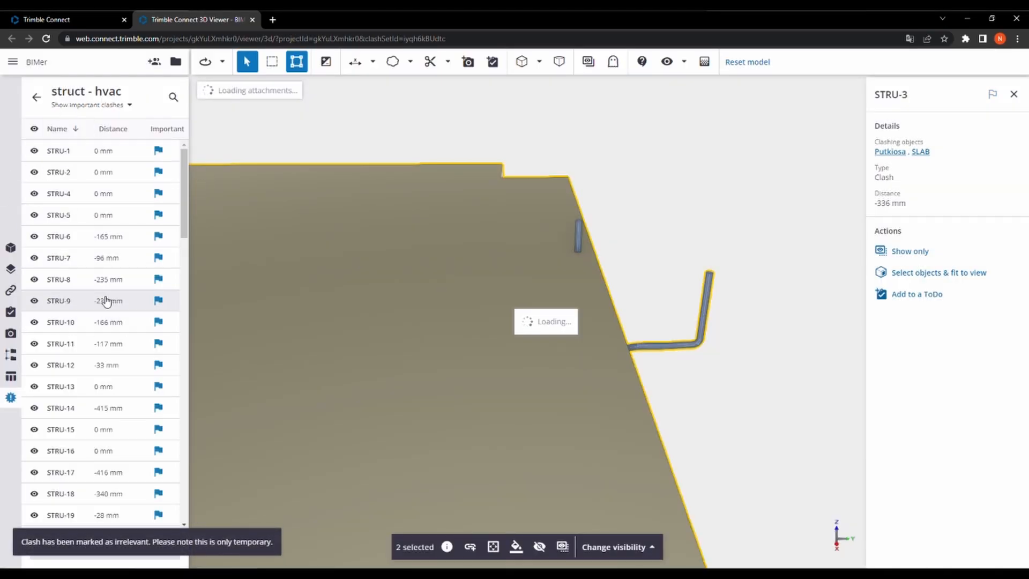
Step: Fit the clashing objects of STRU-63 to the view, inspect the pipe against the Finnfoam FL-300 panel, and mark the clash as irrelevant
{"action": "scroll", "coordinate": [107, 301], "scroll_direction": "down", "scroll_amount": 20}
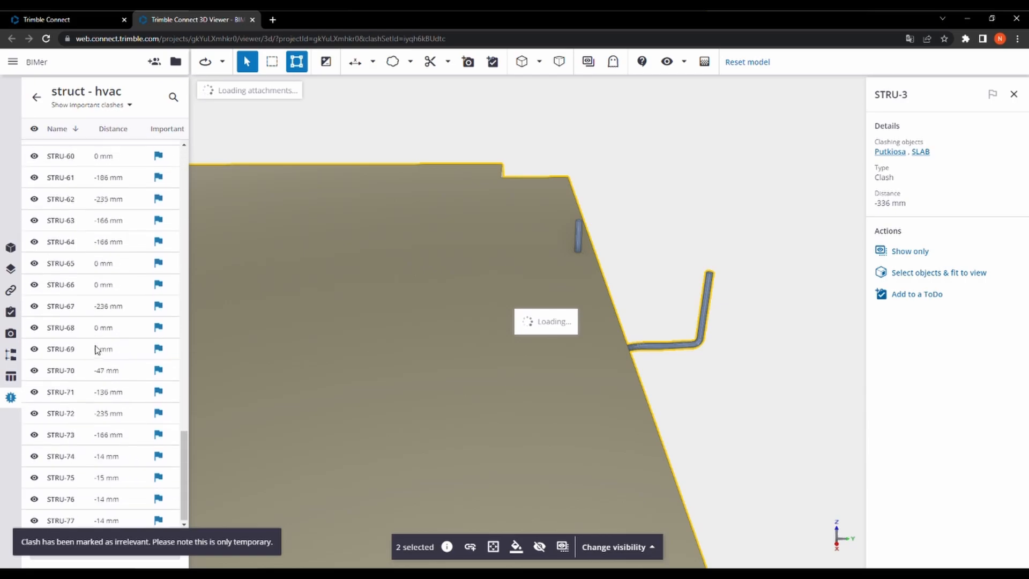
{"action": "scroll", "coordinate": [97, 349], "scroll_direction": "up", "scroll_amount": 12}
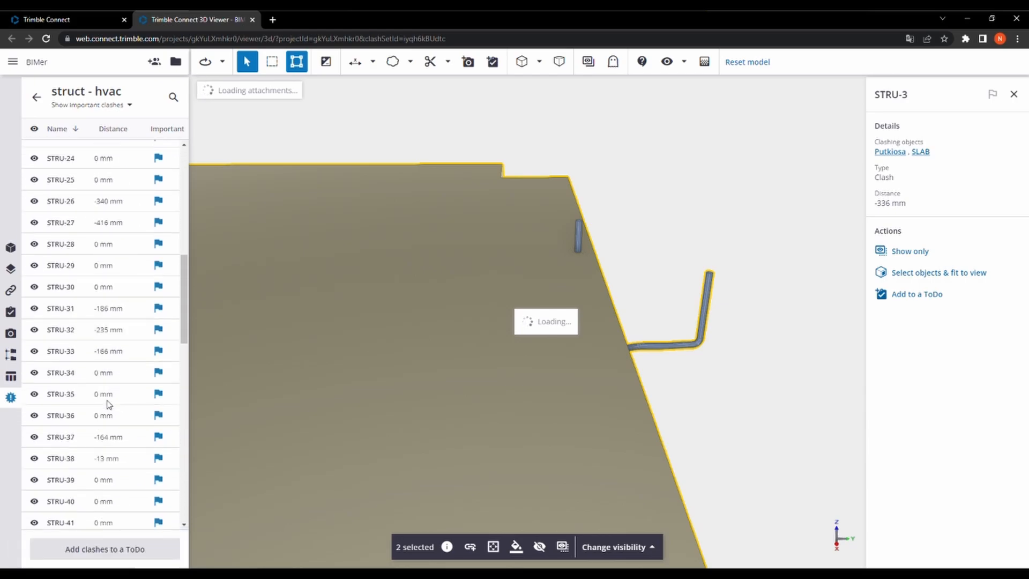
{"action": "scroll", "coordinate": [110, 404], "scroll_direction": "down", "scroll_amount": 9}
{"action": "left_click", "coordinate": [110, 382]}
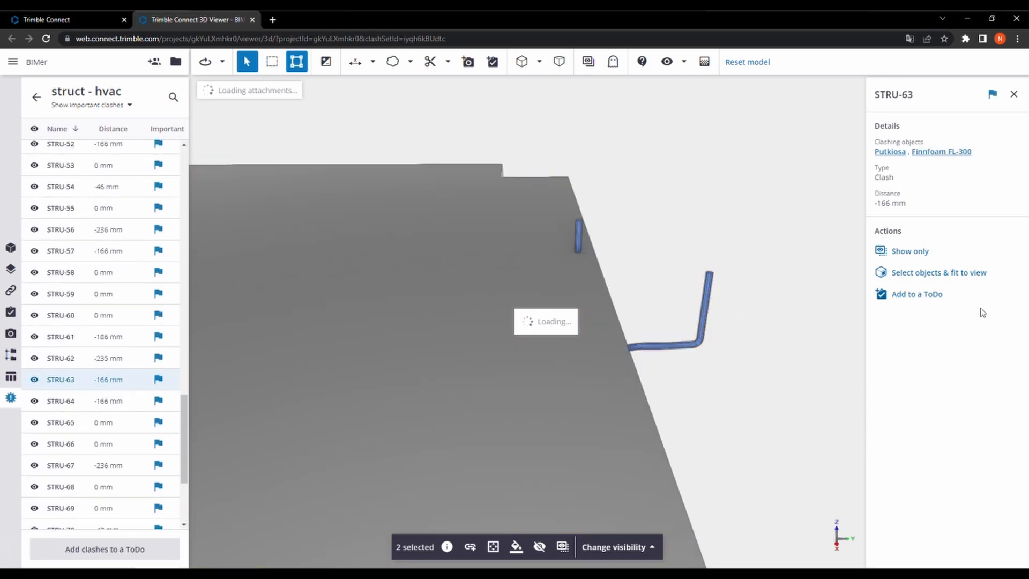
{"action": "left_click", "coordinate": [921, 272]}
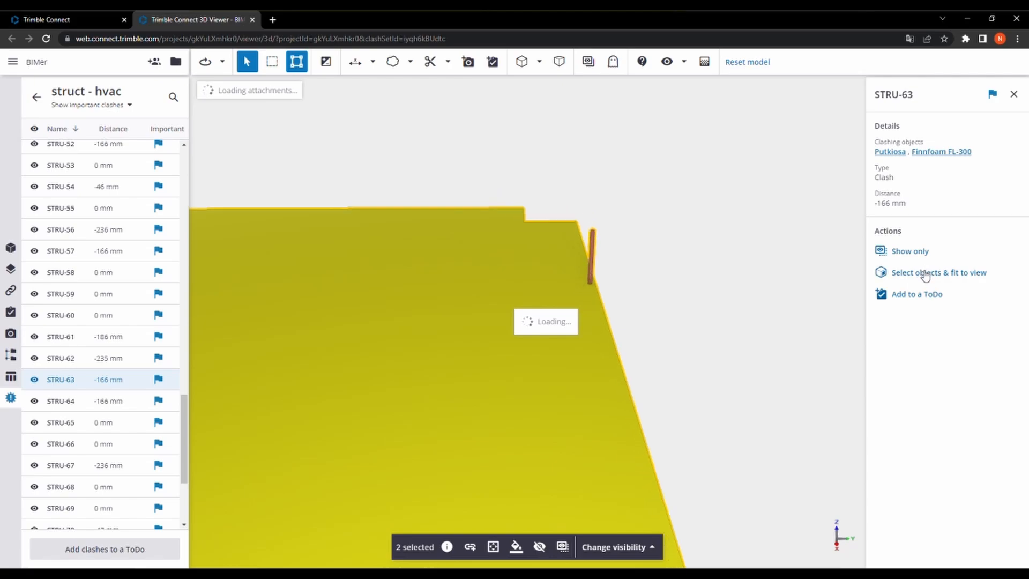
{"action": "scroll", "coordinate": [582, 342], "scroll_direction": "up", "scroll_amount": 4}
{"action": "left_click_drag", "start_coordinate": [630, 317], "coordinate": [536, 288]}
{"action": "left_click", "coordinate": [158, 379]}
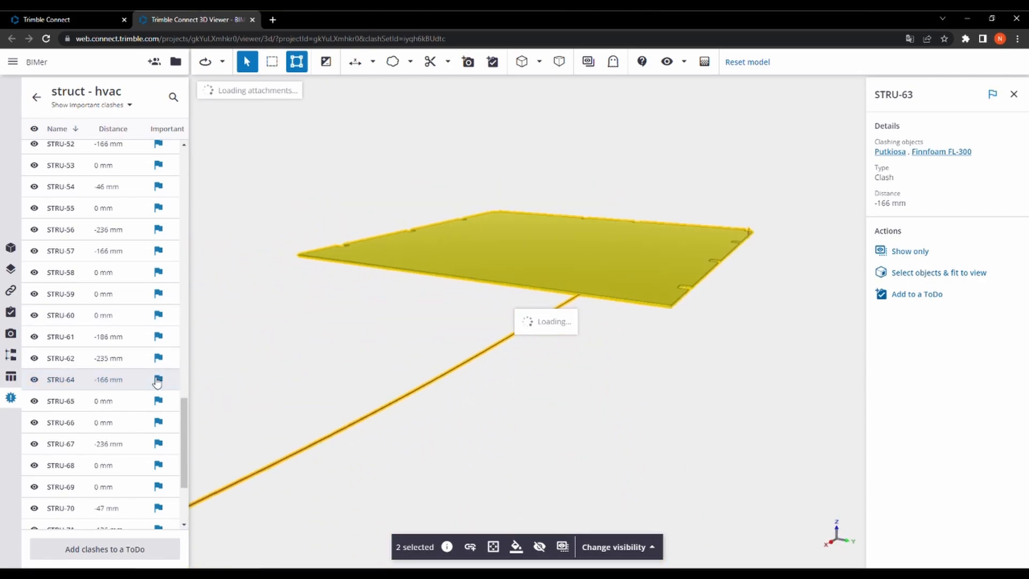
Step: Fit the clashing objects of STRU-64 to the view and examine where the pipe passes through the insulation panel's edge
{"action": "left_click", "coordinate": [70, 381]}
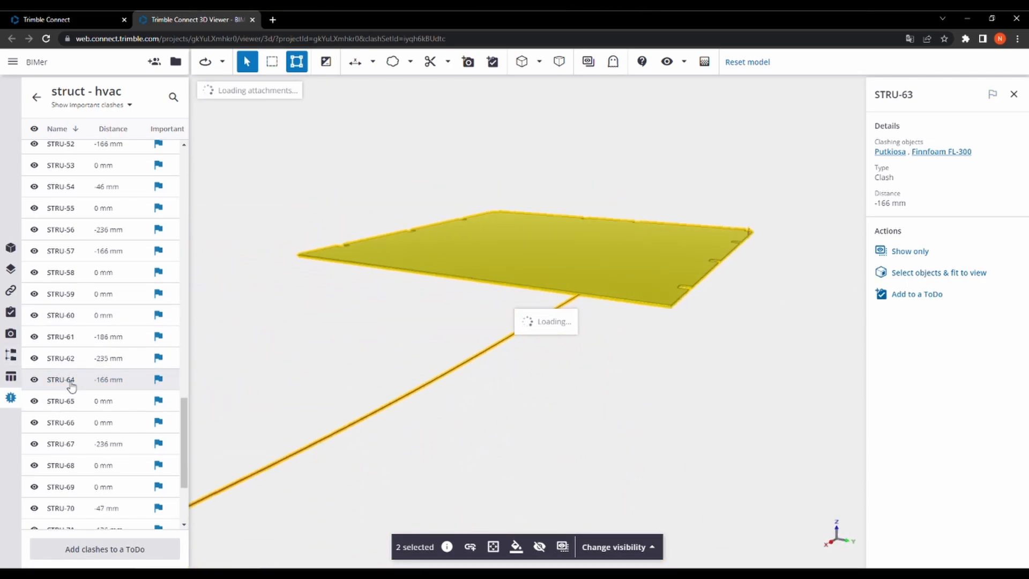
{"action": "left_click", "coordinate": [925, 271]}
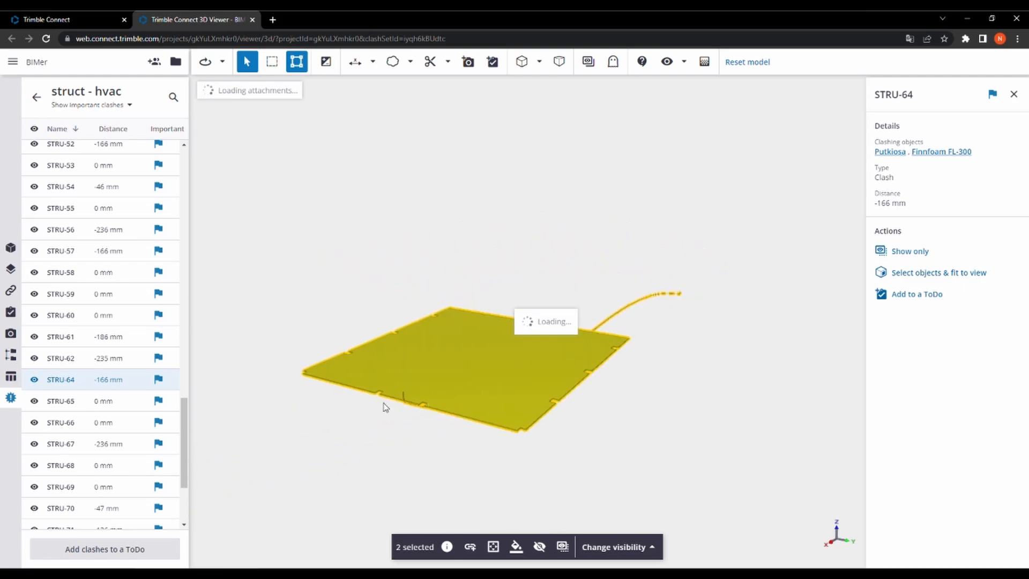
{"action": "scroll", "coordinate": [383, 407], "scroll_direction": "up", "scroll_amount": 10}
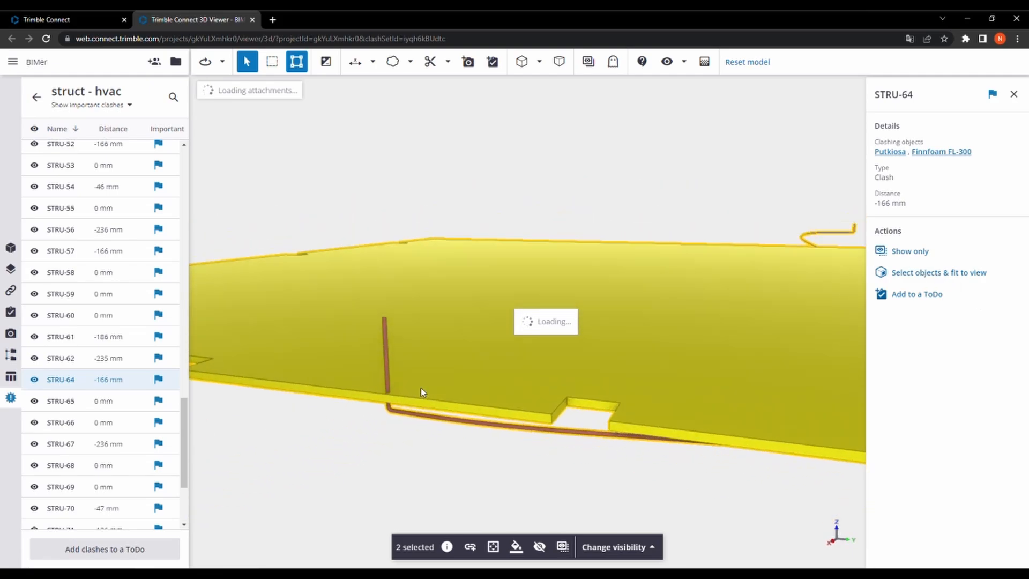
{"action": "left_click_drag", "start_coordinate": [421, 388], "coordinate": [489, 400]}
{"action": "scroll", "coordinate": [490, 399], "scroll_direction": "down", "scroll_amount": 3}
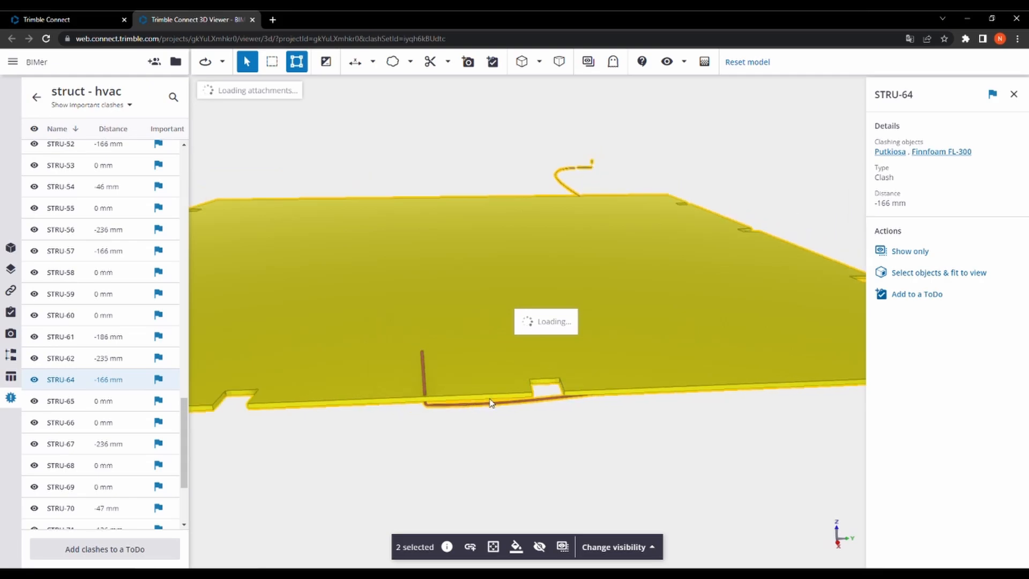
Step: Isolate the clashing pipe and wall of STRU-71 and examine where the pipe enters the wall's lower corner
{"action": "scroll", "coordinate": [180, 362], "scroll_direction": "down", "scroll_amount": 3}
{"action": "left_click", "coordinate": [92, 391]}
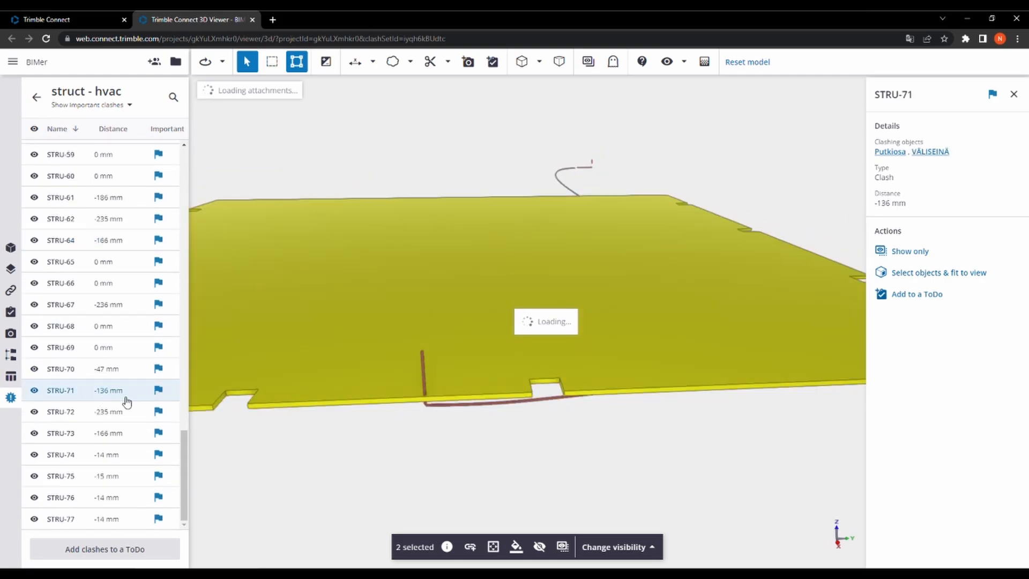
{"action": "left_click", "coordinate": [950, 277]}
{"action": "left_click", "coordinate": [907, 253]}
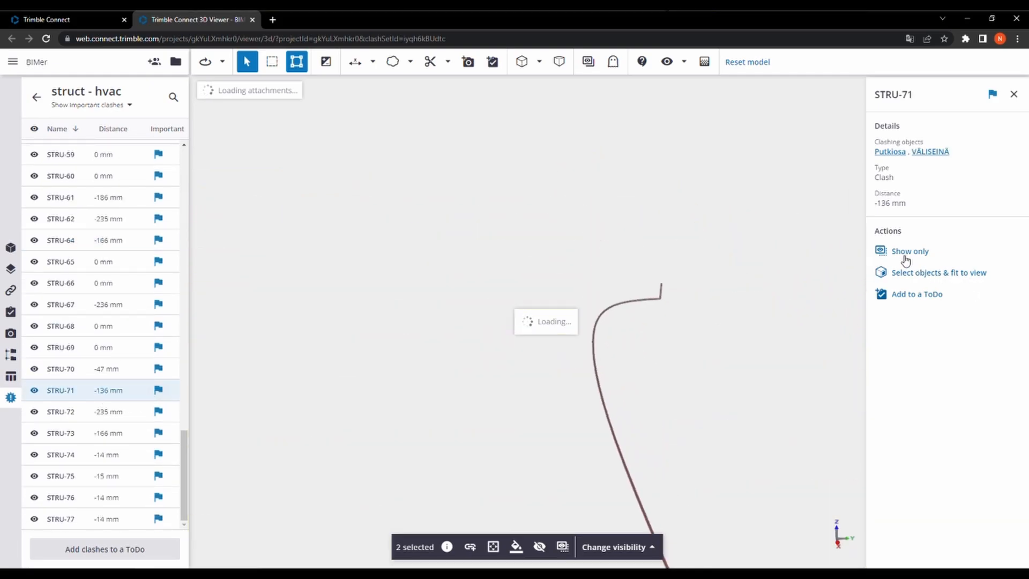
{"action": "left_click_drag", "start_coordinate": [684, 401], "coordinate": [750, 383]}
{"action": "scroll", "coordinate": [684, 390], "scroll_direction": "up", "scroll_amount": 6}
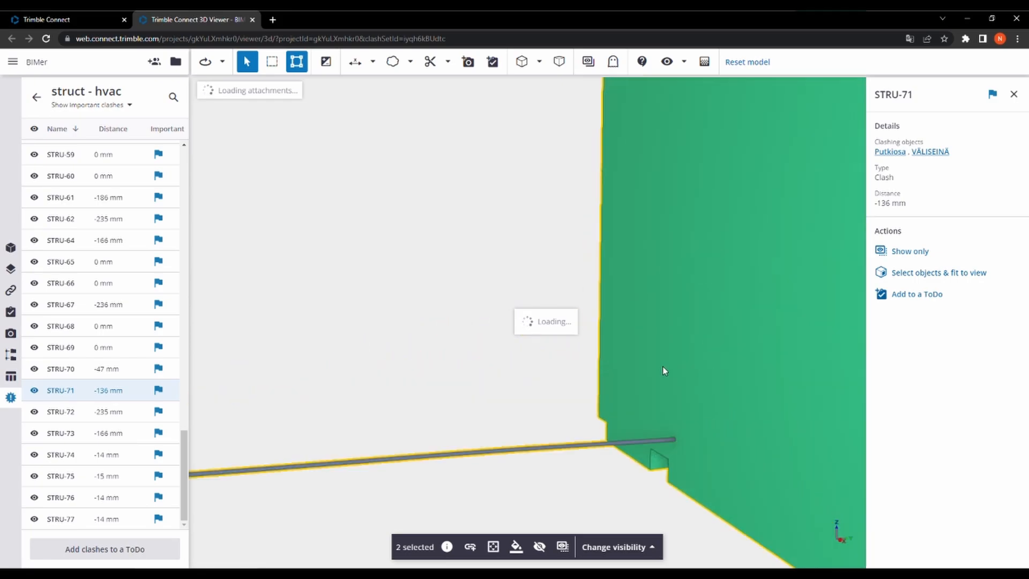
{"action": "mouse_move", "coordinate": [672, 399]}
{"action": "left_mouse_down"}
{"action": "mouse_move", "coordinate": [657, 314]}
{"action": "mouse_move", "coordinate": [667, 389]}
{"action": "left_mouse_up"}
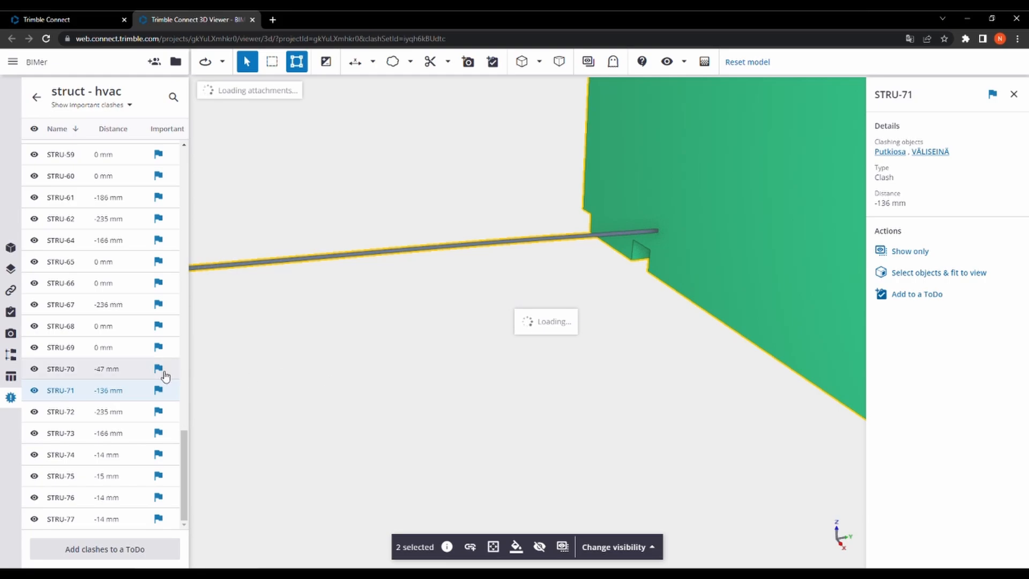
Step: Isolate the clashing pipe and wall of STRU-54 and bring the pipe bend at the wall's lower edge into view
{"action": "scroll", "coordinate": [134, 378], "scroll_direction": "up", "scroll_amount": 1}
{"action": "scroll", "coordinate": [62, 385], "scroll_direction": "down", "scroll_amount": 1}
{"action": "scroll", "coordinate": [75, 375], "scroll_direction": "up", "scroll_amount": 5}
{"action": "left_click", "coordinate": [80, 315]}
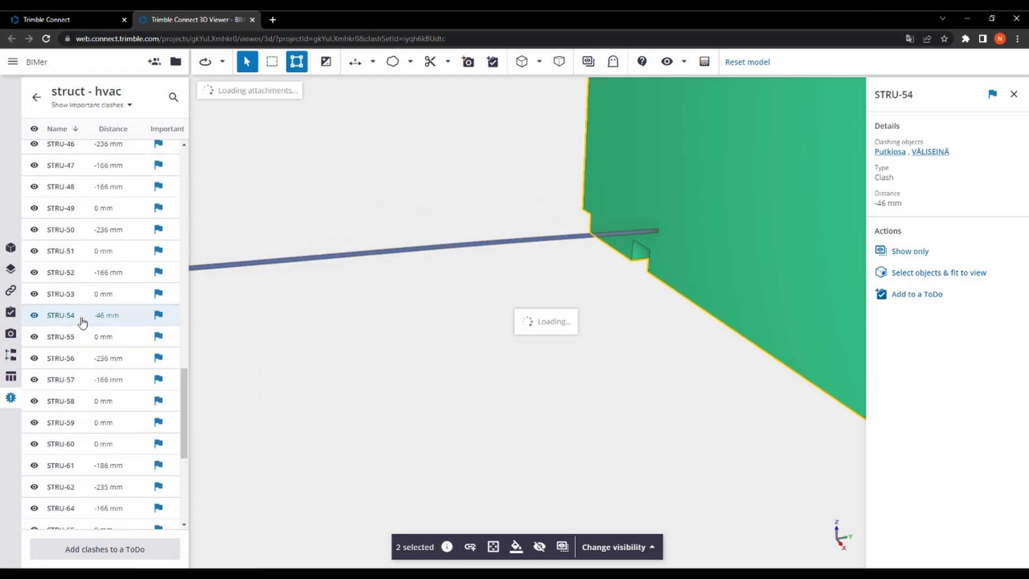
{"action": "left_click", "coordinate": [907, 256]}
{"action": "left_click", "coordinate": [922, 272]}
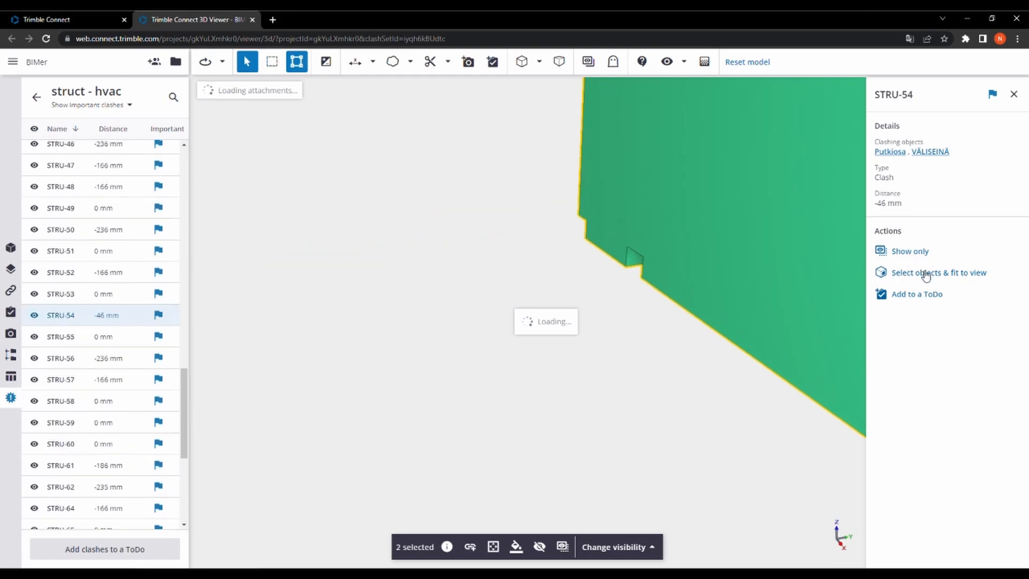
{"action": "left_click_drag", "start_coordinate": [520, 366], "coordinate": [589, 401]}
Step: Make the two STRU-54 objects about half transparent, deselect them, and inspect the pipe running inside the wall
{"action": "left_click", "coordinate": [516, 546]}
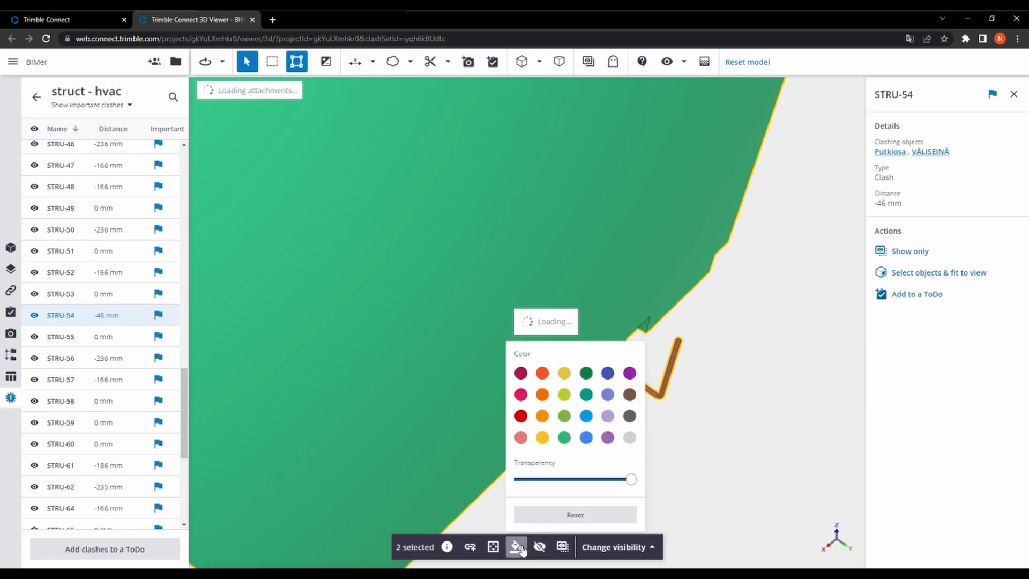
{"action": "left_click", "coordinate": [568, 478]}
{"action": "left_click", "coordinate": [707, 459]}
{"action": "left_click", "coordinate": [704, 424]}
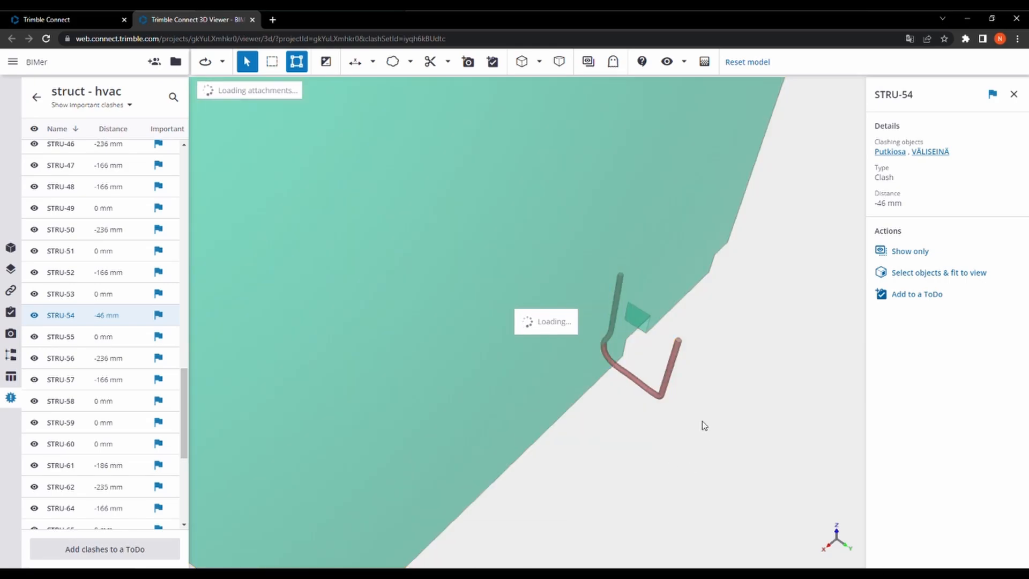
{"action": "scroll", "coordinate": [696, 397], "scroll_direction": "up", "scroll_amount": 4}
{"action": "left_click_drag", "start_coordinate": [695, 397], "coordinate": [729, 414]}
{"action": "scroll", "coordinate": [734, 415], "scroll_direction": "down", "scroll_amount": 5}
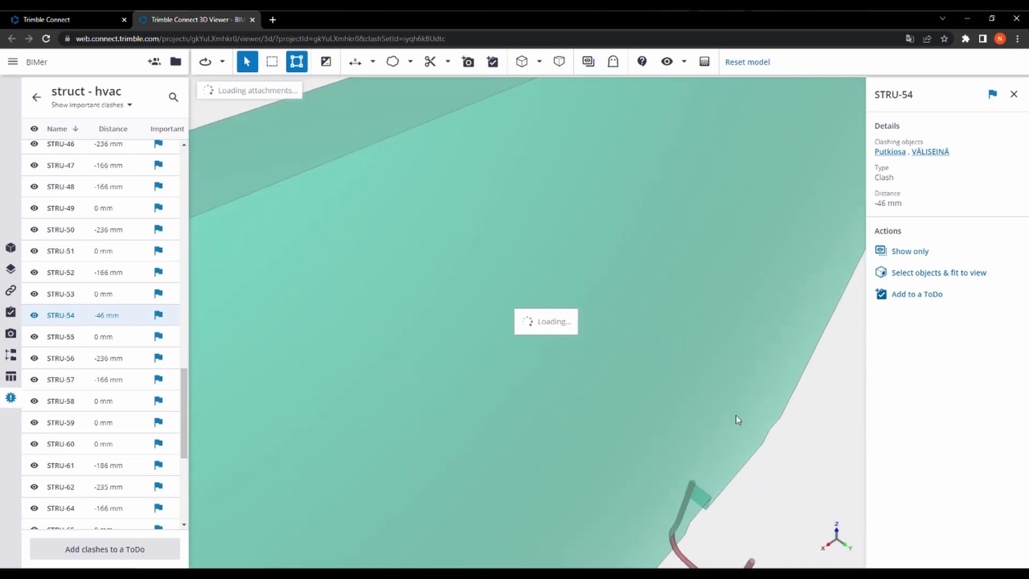
{"action": "middle_click_drag", "start_coordinate": [720, 470], "coordinate": [607, 370]}
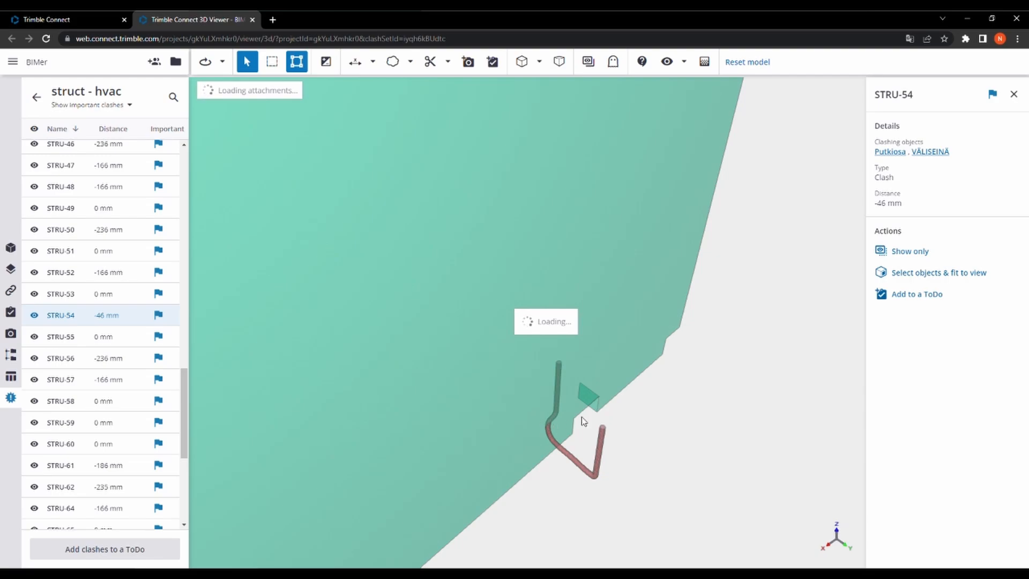
Step: Create a ToDo for clash STRU-54 titled "Clash Struc-hvac" with description "Has to be moved out from the wall", priority Normal and type Clash
{"action": "left_click", "coordinate": [69, 315]}
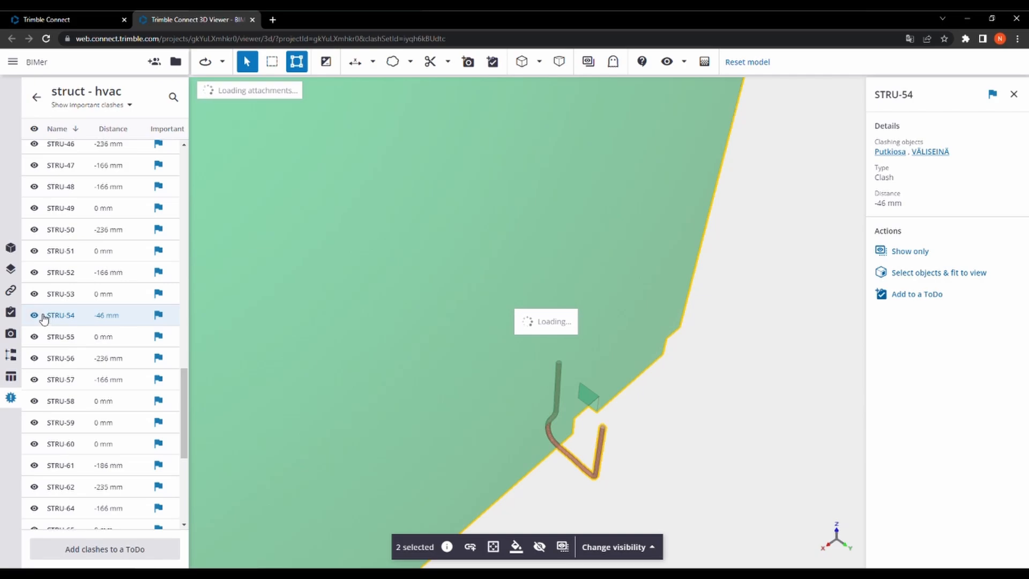
{"action": "left_click", "coordinate": [928, 301]}
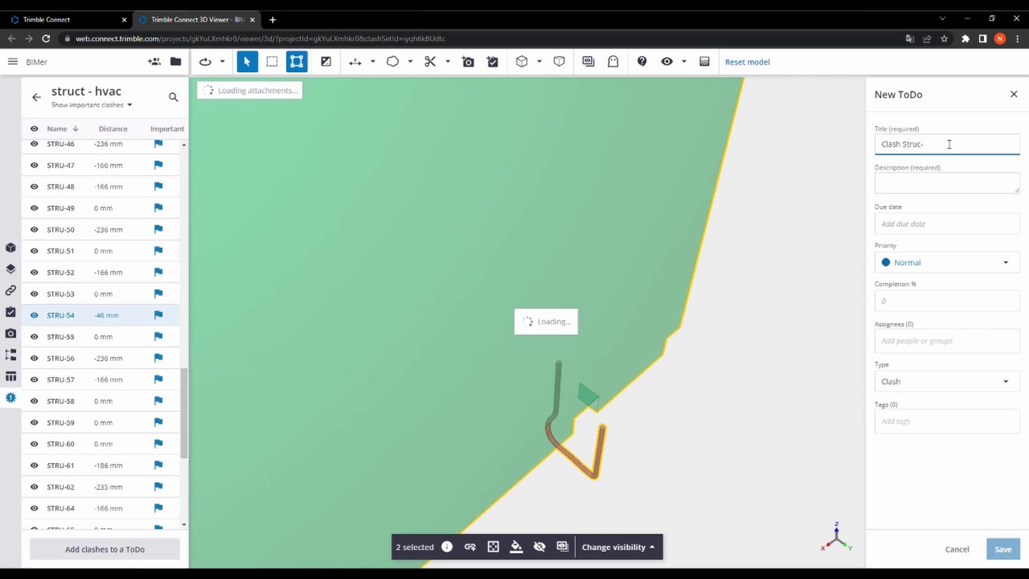
{"action": "key", "text": "Tab"}
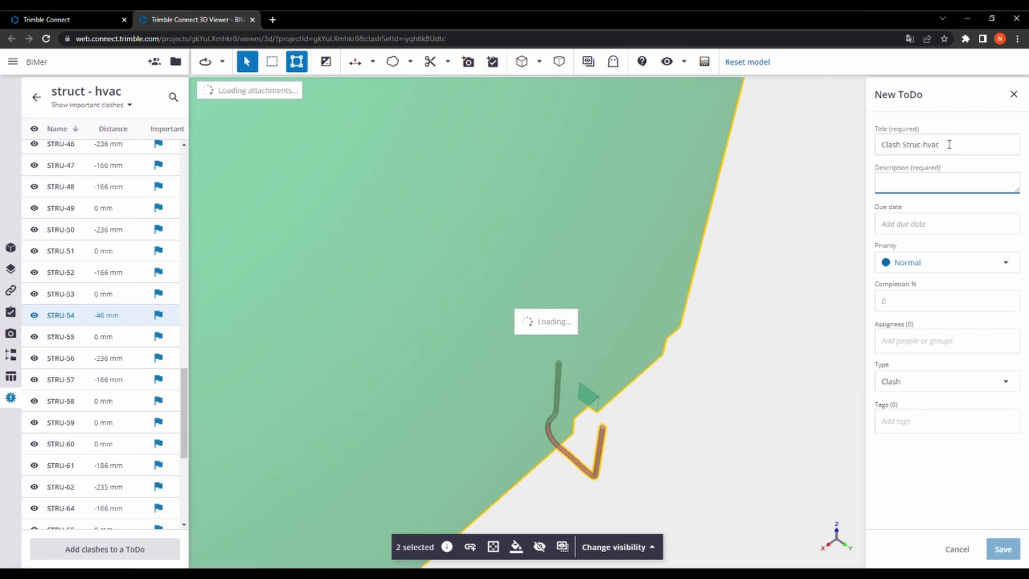
{"action": "type", "text": "Has to be moved out from the wa"}
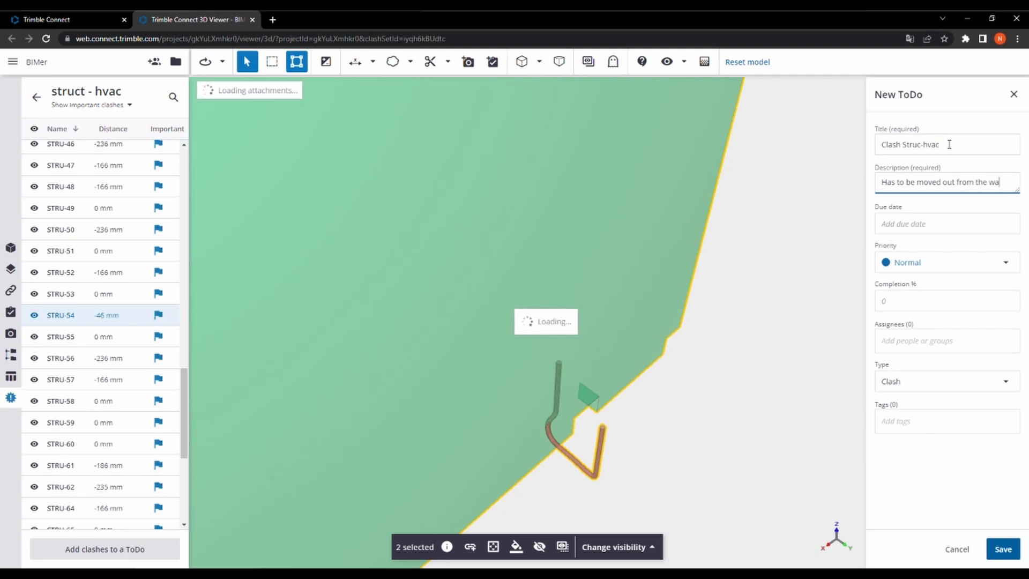
{"action": "left_click", "coordinate": [927, 224]}
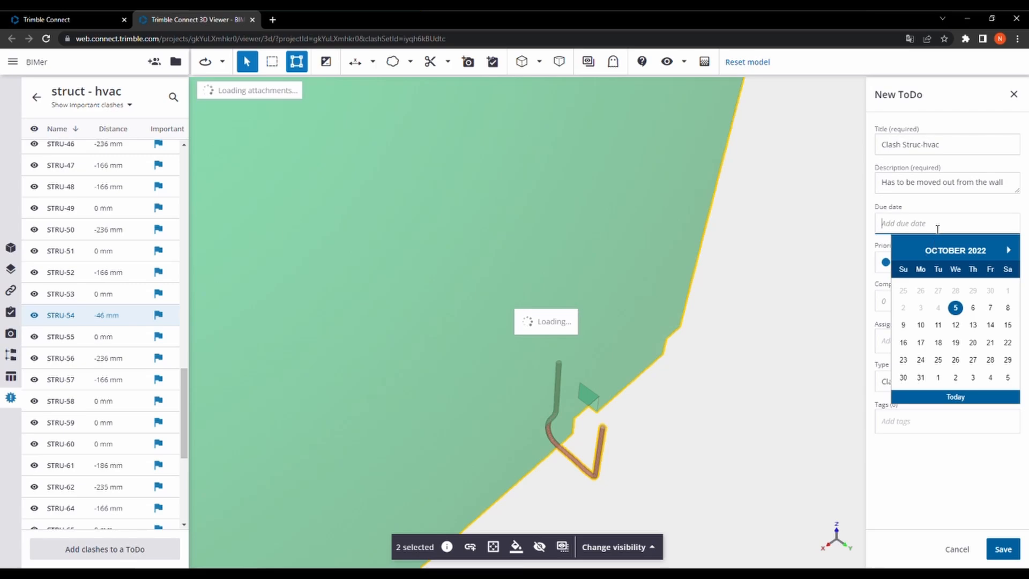
{"action": "left_click", "coordinate": [890, 246]}
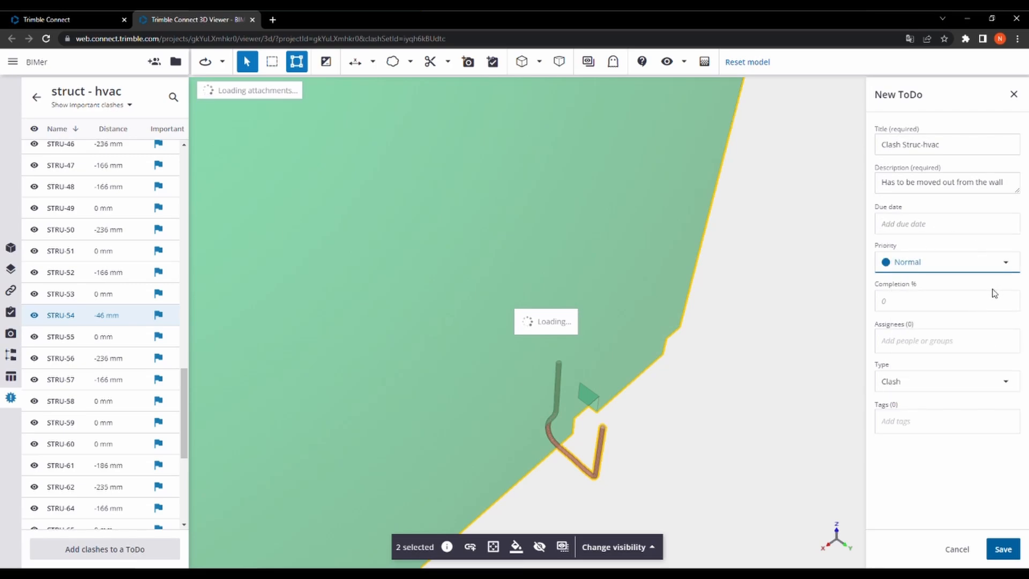
{"action": "left_click", "coordinate": [940, 344]}
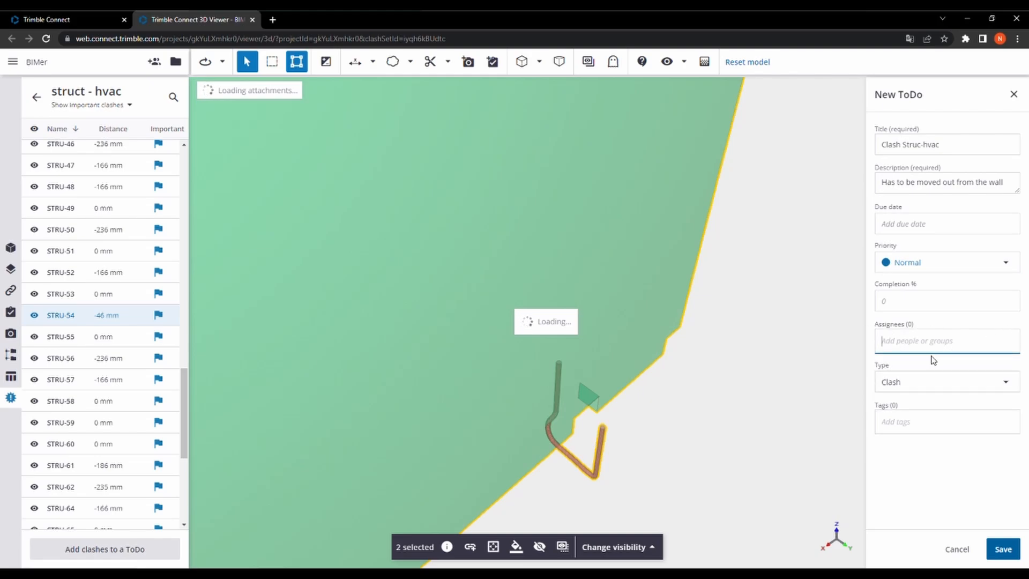
{"action": "left_click", "coordinate": [899, 380]}
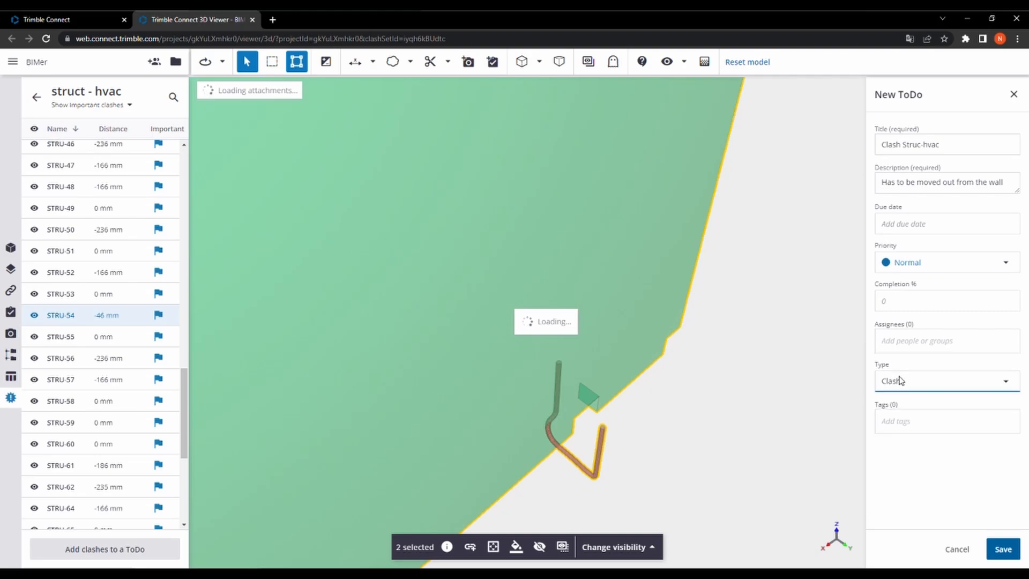
{"action": "left_click", "coordinate": [994, 551]}
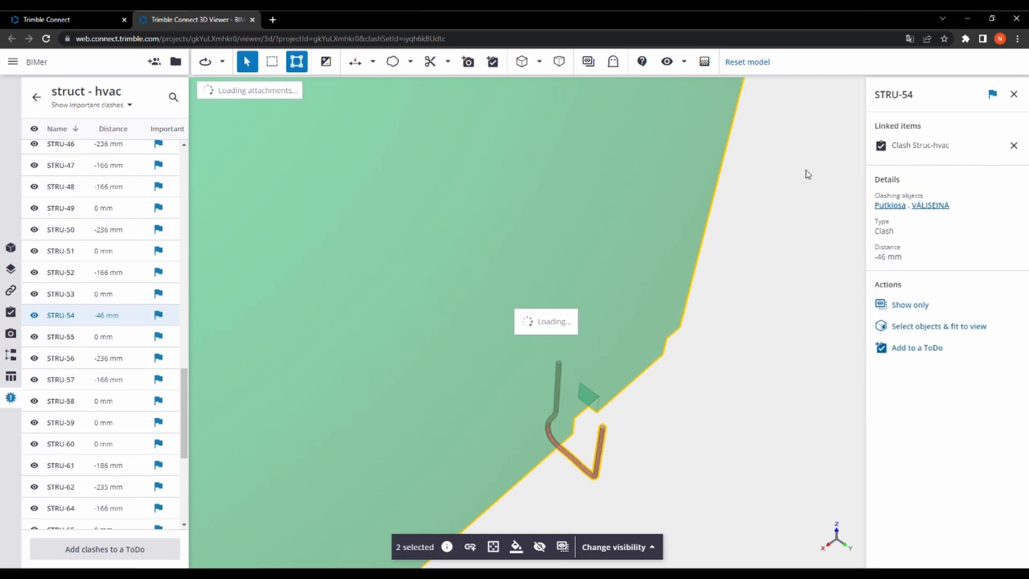
Step: Deselect the clashing objects, reset the model to show the whole building, and display the project's list of 3D models
{"action": "left_click", "coordinate": [727, 273]}
{"action": "scroll", "coordinate": [726, 273], "scroll_direction": "down", "scroll_amount": 10}
{"action": "scroll", "coordinate": [756, 231], "scroll_direction": "up", "scroll_amount": 5}
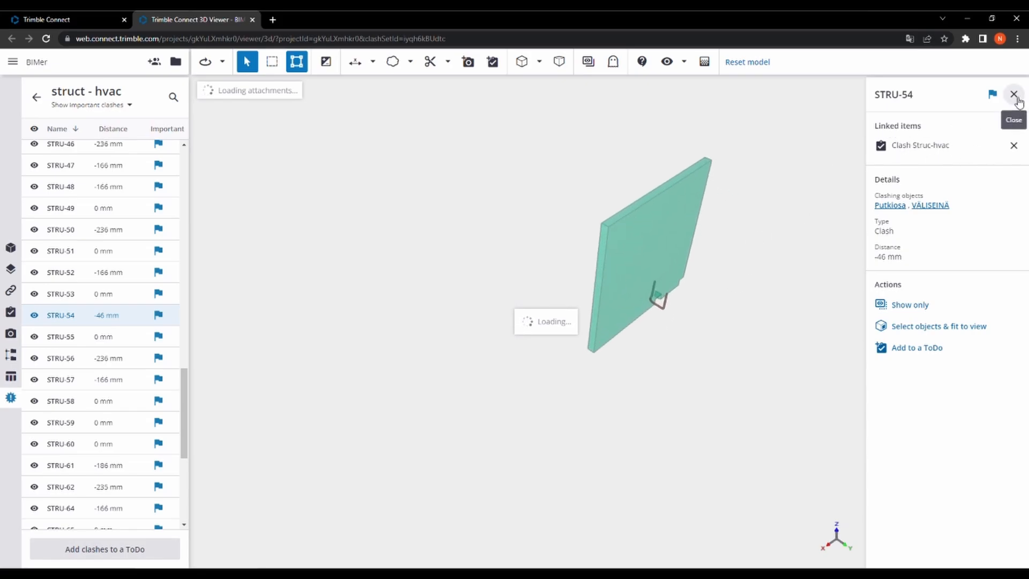
{"action": "left_click", "coordinate": [740, 64]}
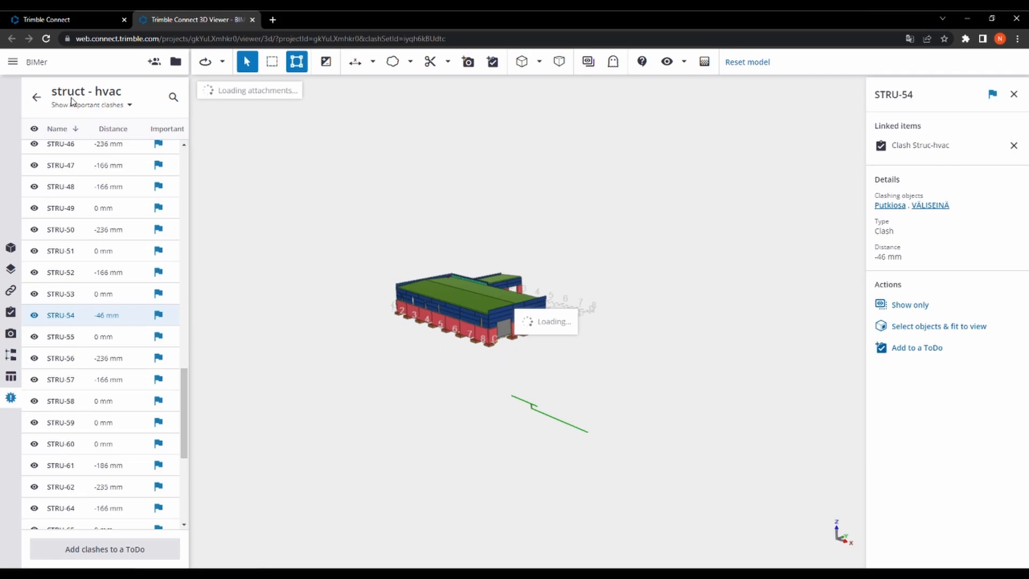
{"action": "left_click", "coordinate": [10, 247]}
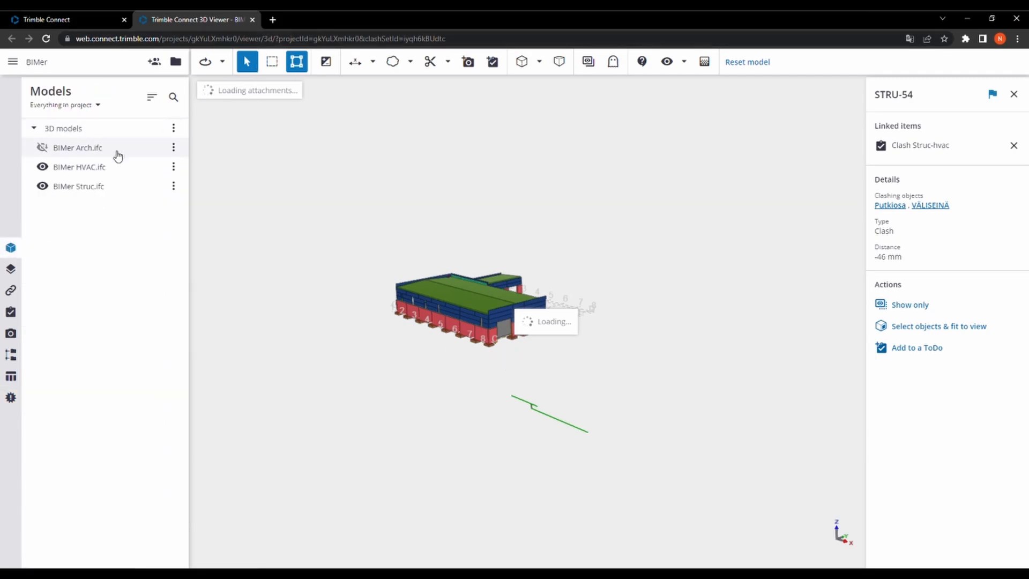
Step: Close the current 3D viewer session and reopen the BIMer project in the 3D viewer from the project Explorer
{"action": "left_click", "coordinate": [252, 19]}
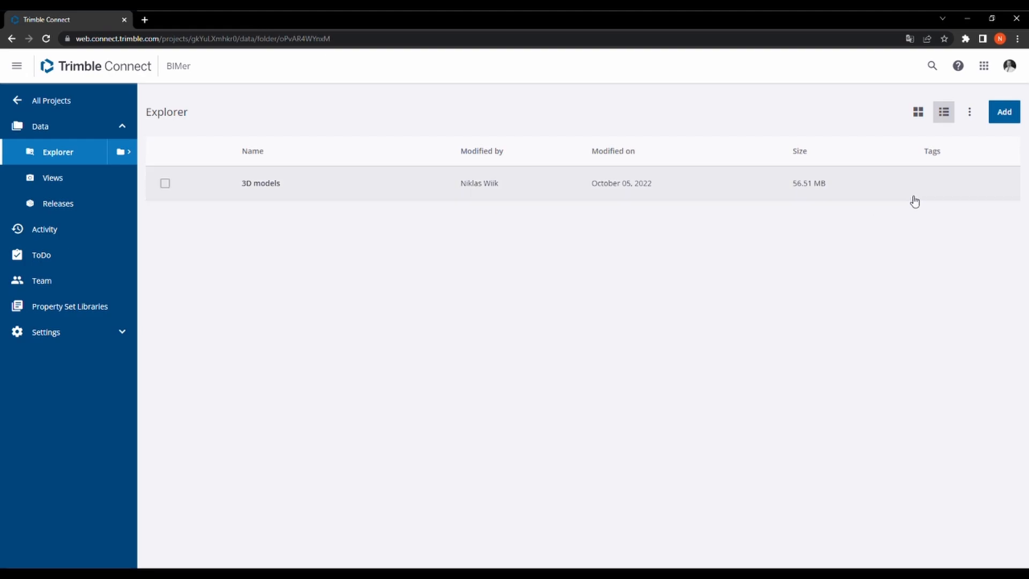
{"action": "left_click", "coordinate": [977, 118]}
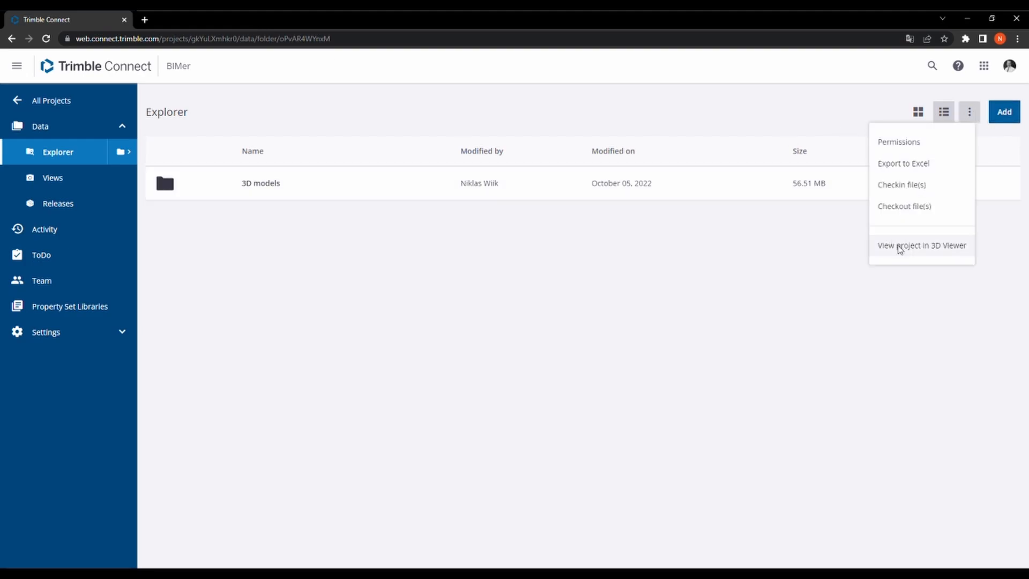
{"action": "left_click", "coordinate": [898, 248]}
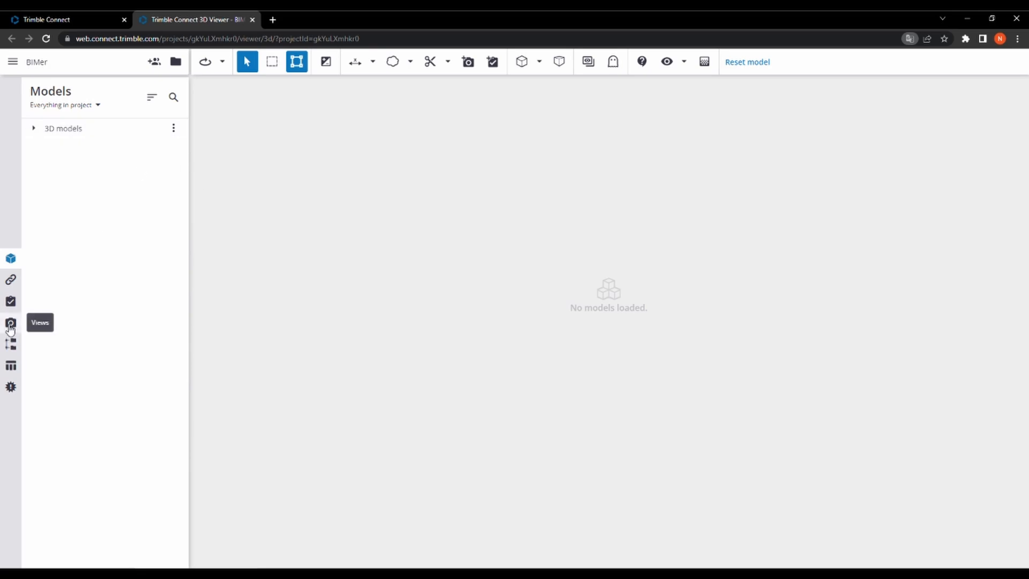
Step: Open the "Clash Struc-hvac" ToDo and examine its details, linked objects and saved view of the pipe in the wall
{"action": "left_click", "coordinate": [11, 301]}
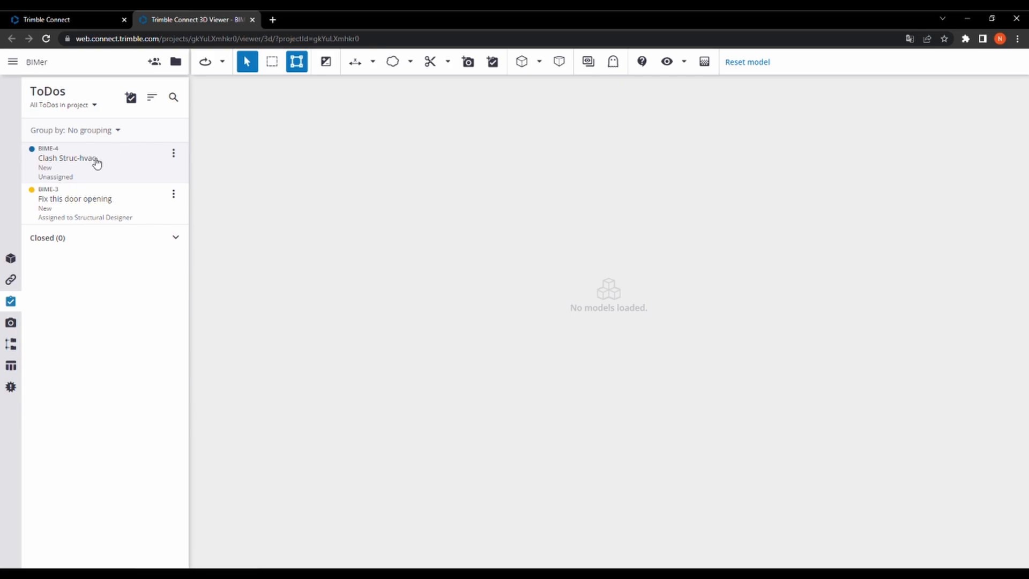
{"action": "left_click", "coordinate": [78, 160]}
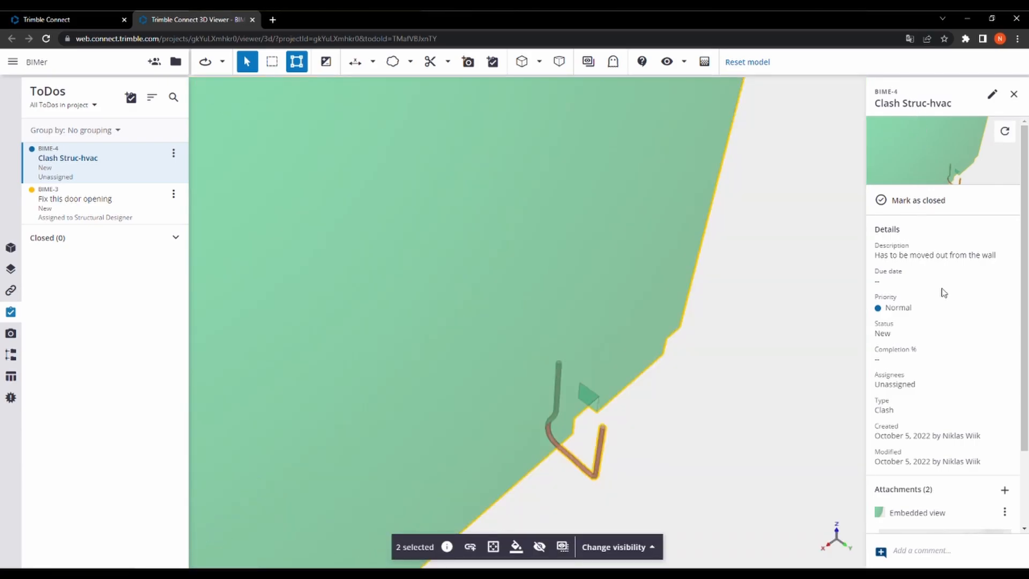
{"action": "scroll", "coordinate": [948, 286], "scroll_direction": "down", "scroll_amount": 2}
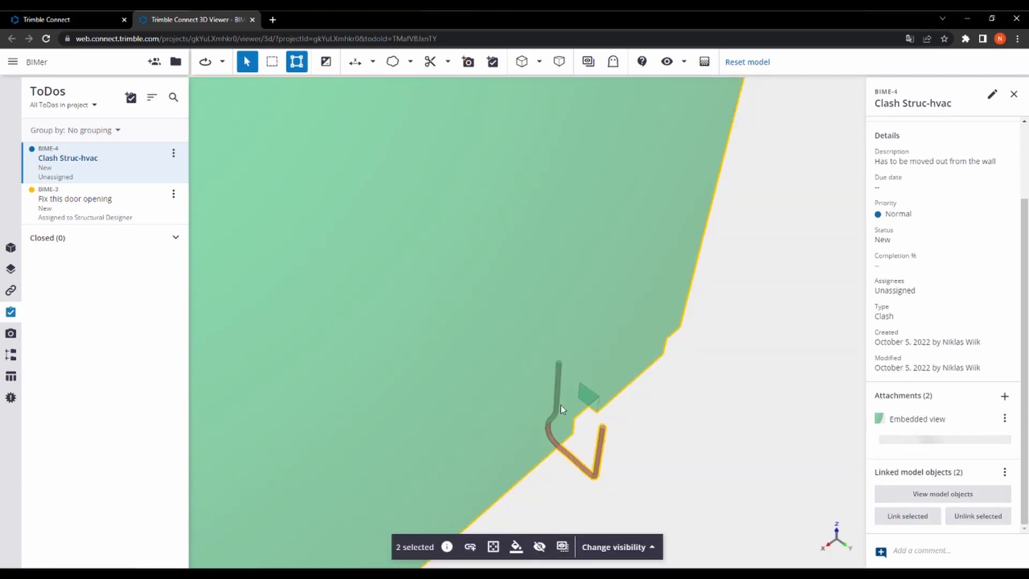
{"action": "scroll", "coordinate": [535, 420], "scroll_direction": "down", "scroll_amount": 5}
{"action": "scroll", "coordinate": [534, 420], "scroll_direction": "up", "scroll_amount": 4}
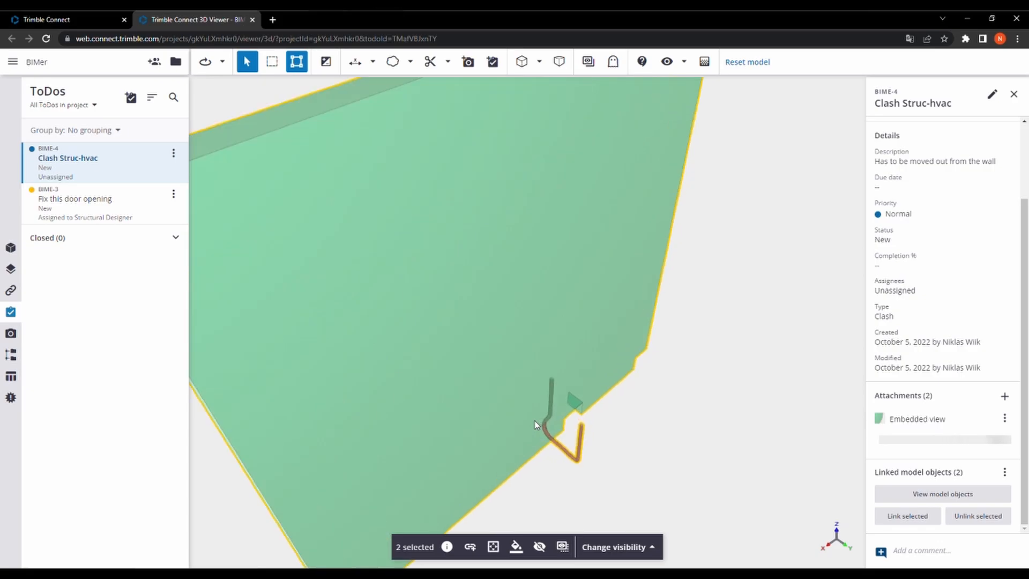
{"action": "scroll", "coordinate": [535, 420], "scroll_direction": "down", "scroll_amount": 5}
{"action": "scroll", "coordinate": [534, 420], "scroll_direction": "up", "scroll_amount": 5}
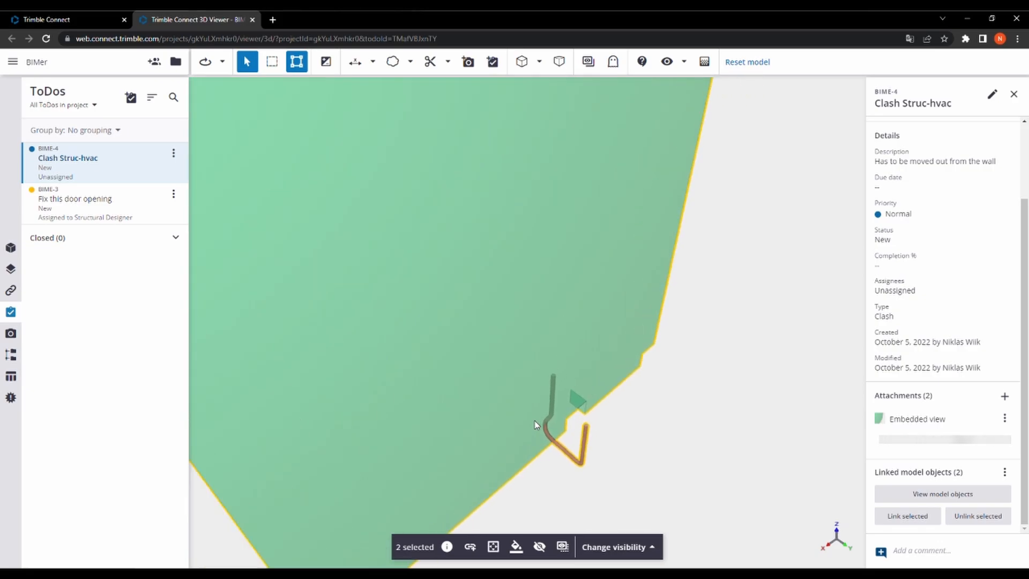
{"action": "scroll", "coordinate": [535, 420], "scroll_direction": "down", "scroll_amount": 3}
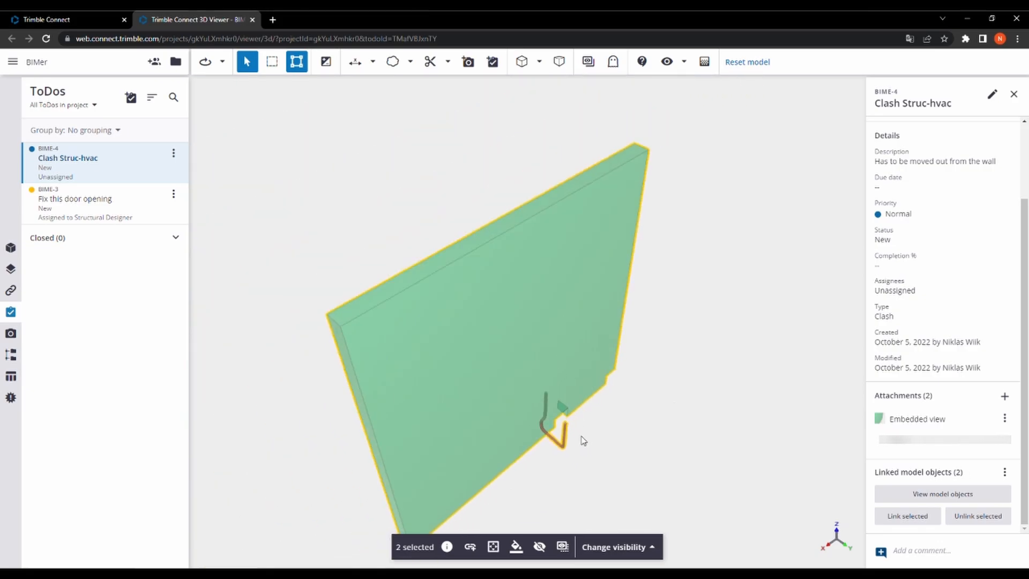
{"action": "scroll", "coordinate": [582, 438], "scroll_direction": "down", "scroll_amount": 2}
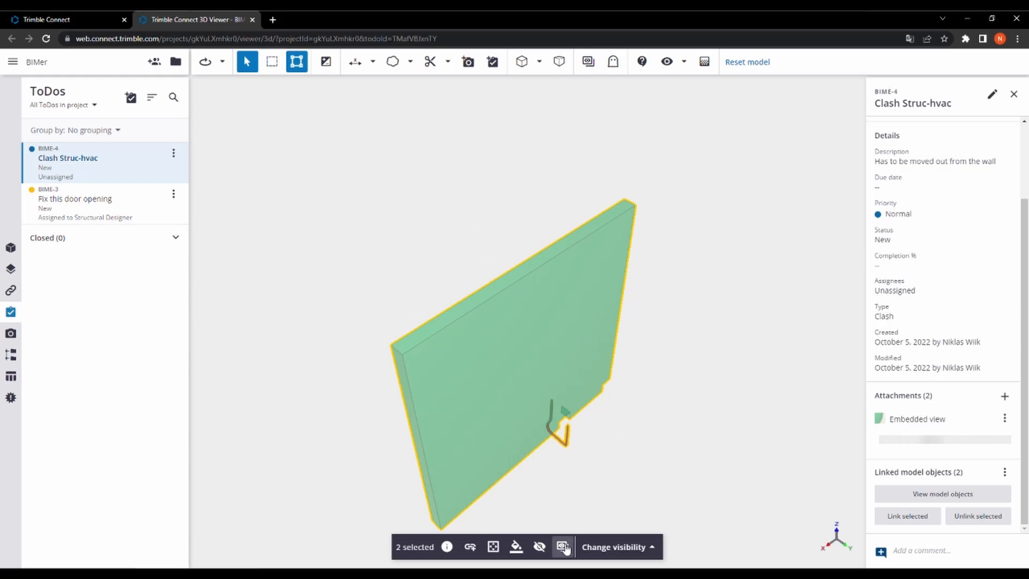
Step: Show the rest of the model around the linked pipe and wall, and examine the clash location from inside the building
{"action": "left_click", "coordinate": [614, 547]}
{"action": "left_click", "coordinate": [605, 465]}
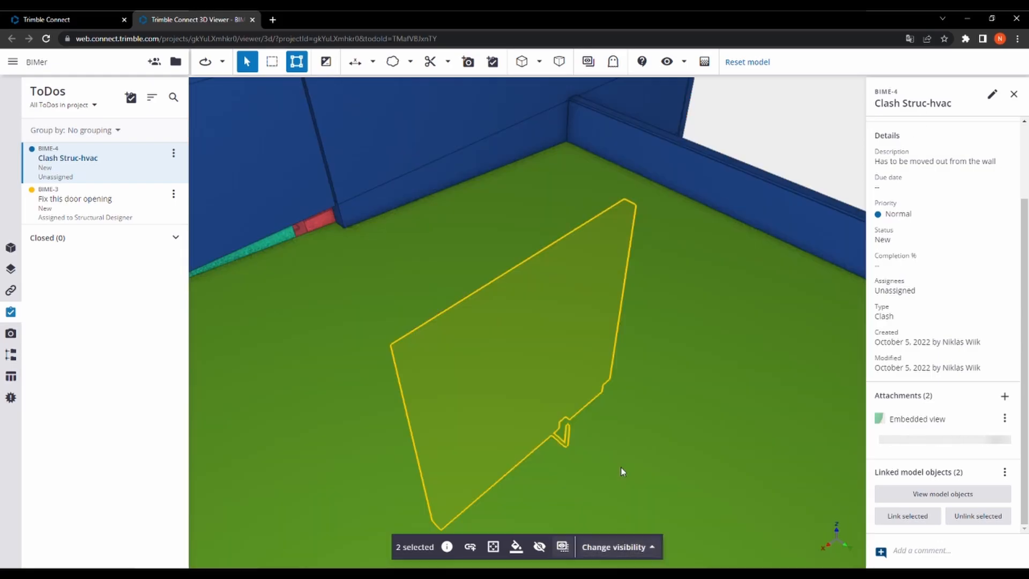
{"action": "right_click_drag", "start_coordinate": [572, 435], "coordinate": [572, 427]}
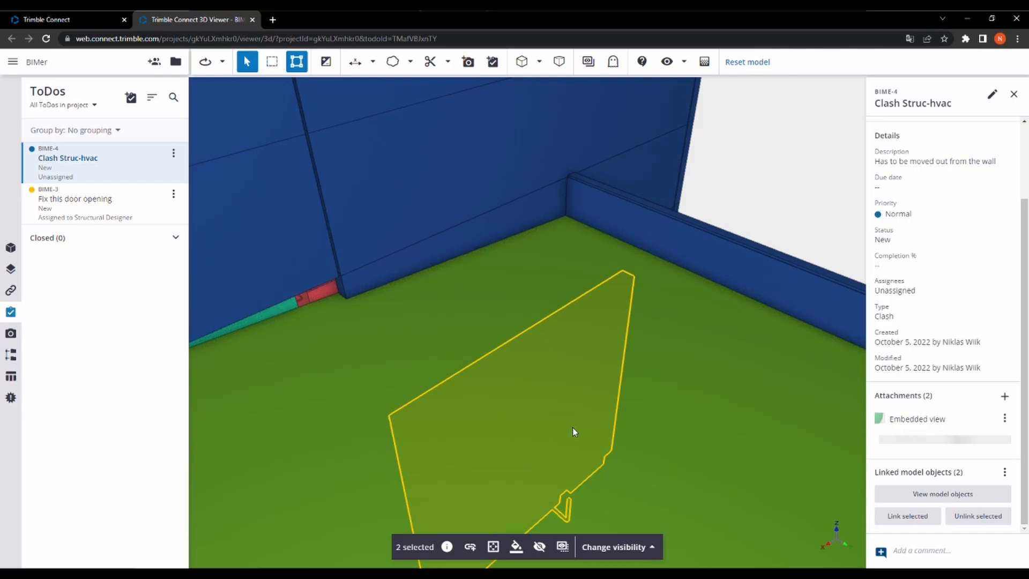
{"action": "scroll", "coordinate": [573, 427], "scroll_direction": "up", "scroll_amount": 2}
{"action": "key", "text": "w"}
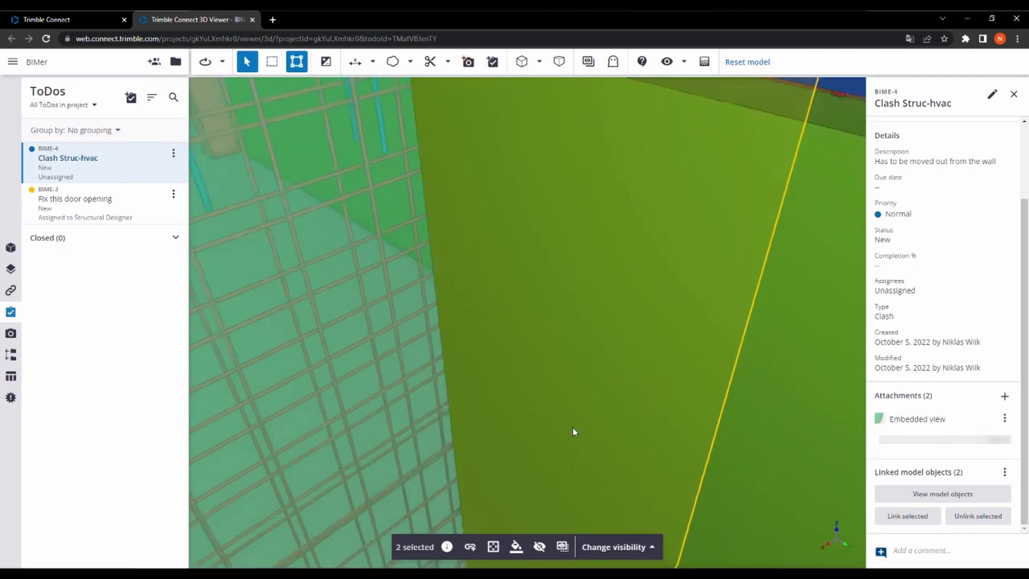
{"action": "right_click_drag", "start_coordinate": [572, 427], "coordinate": [865, 409]}
{"action": "key", "text": "w"}
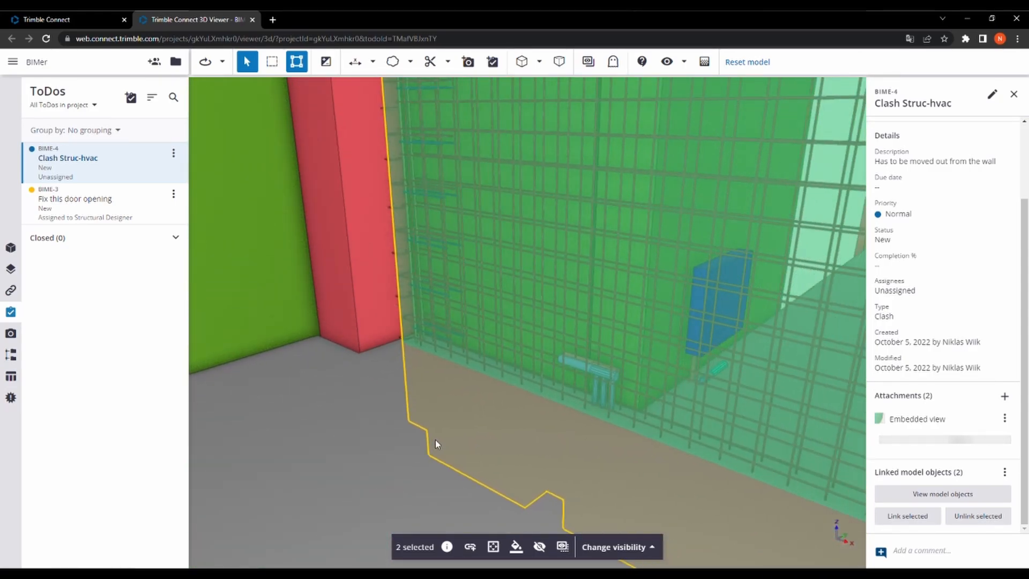
Step: Try to hide the grey floor beside the clashing wall and bring the hall interior with its red columns into view
{"action": "double_click", "coordinate": [348, 432]}
{"action": "left_click", "coordinate": [539, 546]}
{"action": "scroll", "coordinate": [531, 328], "scroll_direction": "down", "scroll_amount": 5}
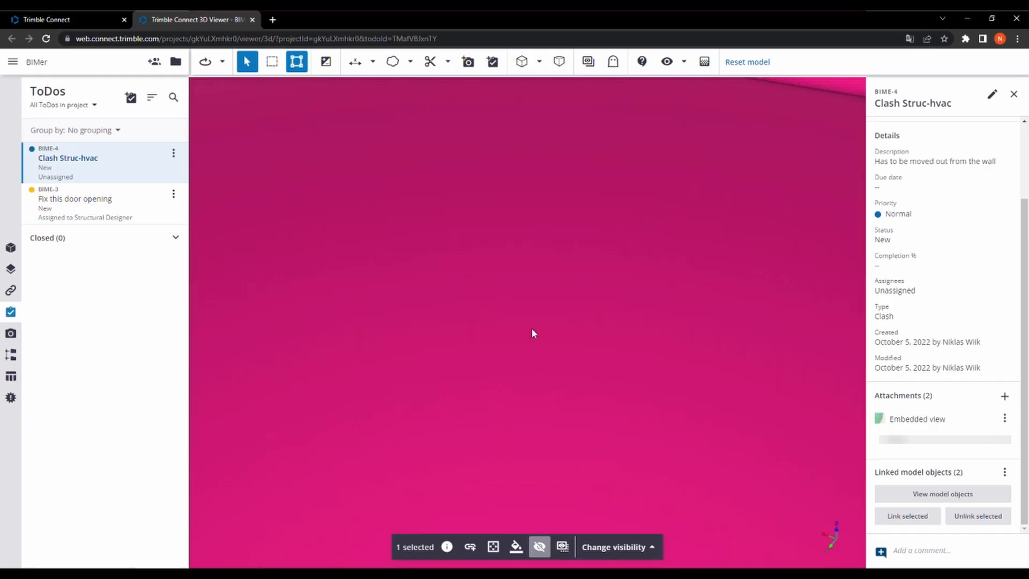
{"action": "right_click_drag", "start_coordinate": [559, 390], "coordinate": [517, 375]}
{"action": "scroll", "coordinate": [517, 375], "scroll_direction": "up", "scroll_amount": 5}
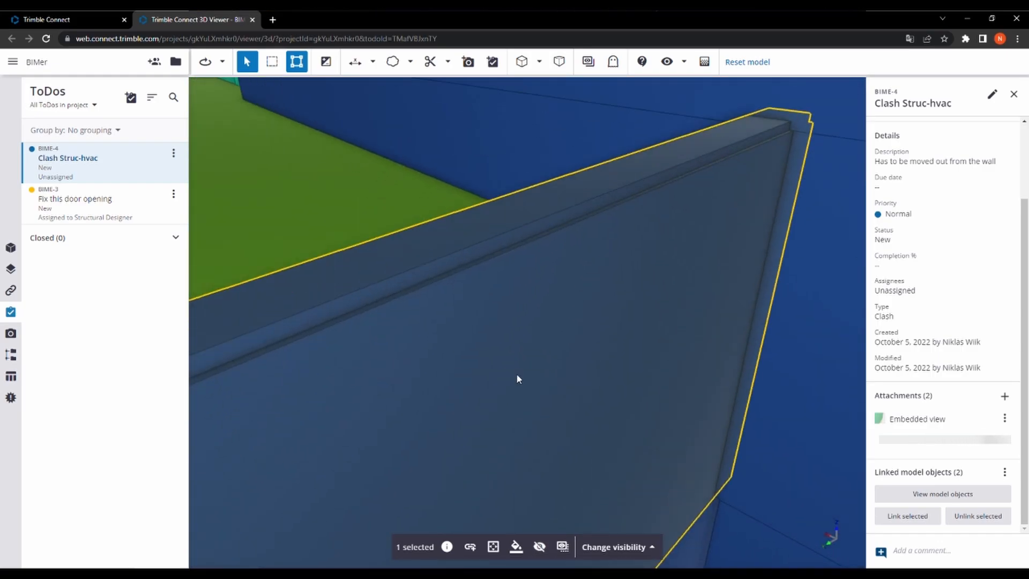
{"action": "scroll", "coordinate": [518, 375], "scroll_direction": "up", "scroll_amount": 5}
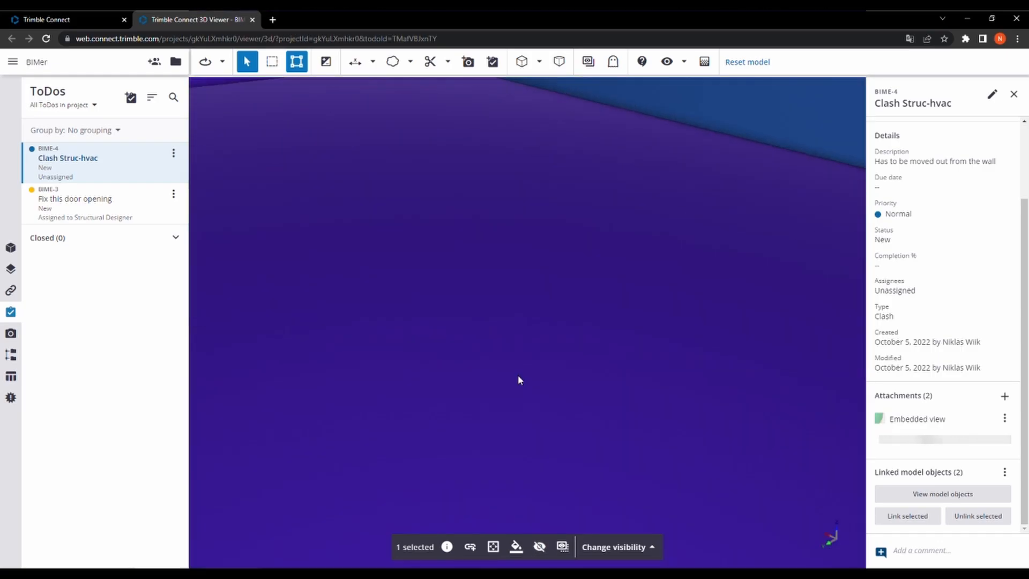
{"action": "scroll", "coordinate": [517, 377], "scroll_direction": "up", "scroll_amount": 5}
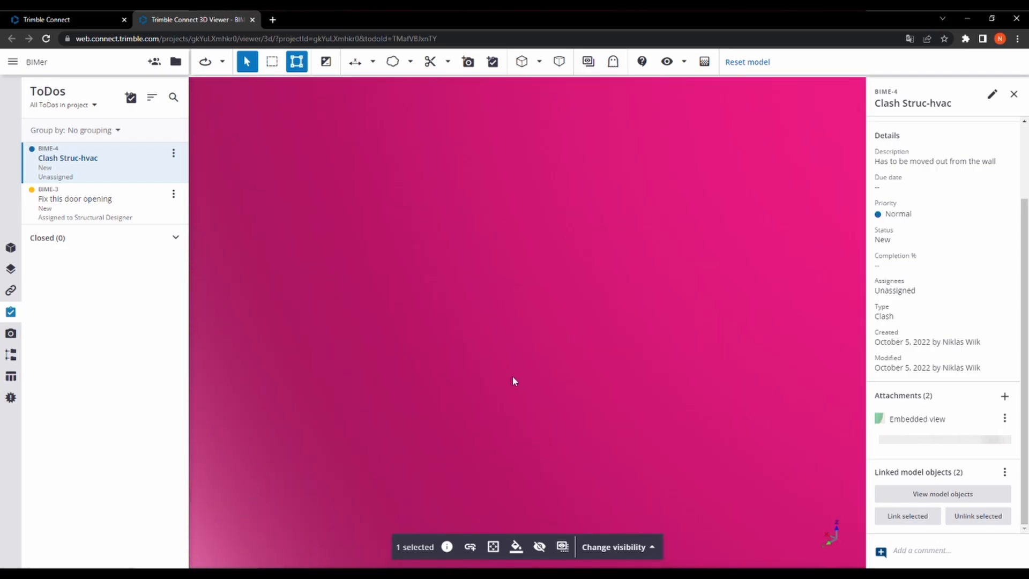
{"action": "scroll", "coordinate": [512, 376], "scroll_direction": "up", "scroll_amount": 2}
{"action": "left_click_drag", "start_coordinate": [513, 376], "coordinate": [743, 344]}
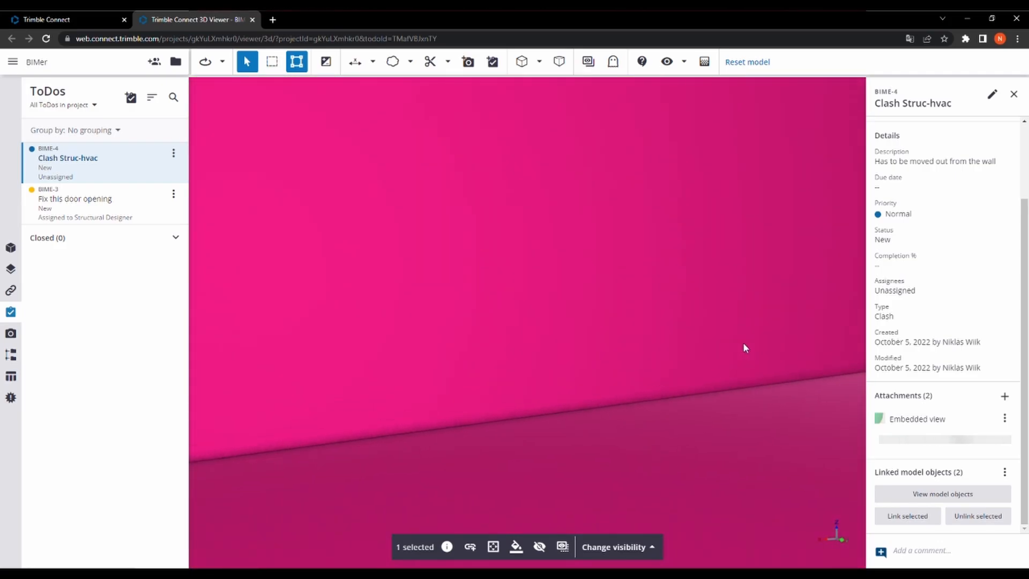
{"action": "scroll", "coordinate": [743, 344], "scroll_direction": "up", "scroll_amount": 4}
{"action": "scroll", "coordinate": [739, 349], "scroll_direction": "down", "scroll_amount": 5}
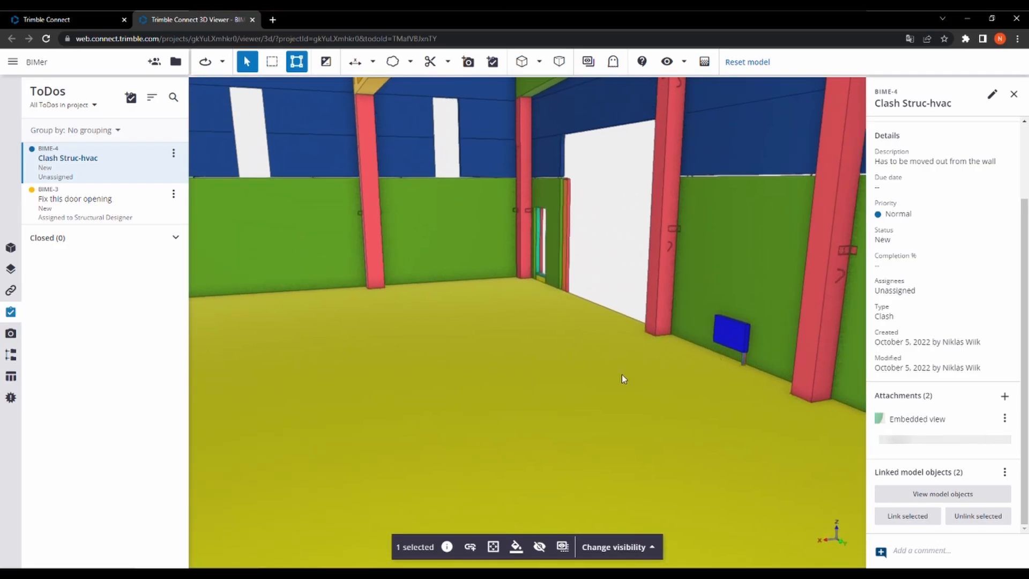
Step: Hide the floor layers to expose the footings and pipes, and reopen the "Clash Struc-hvac" ToDo to restore its saved view
{"action": "left_click", "coordinate": [540, 549]}
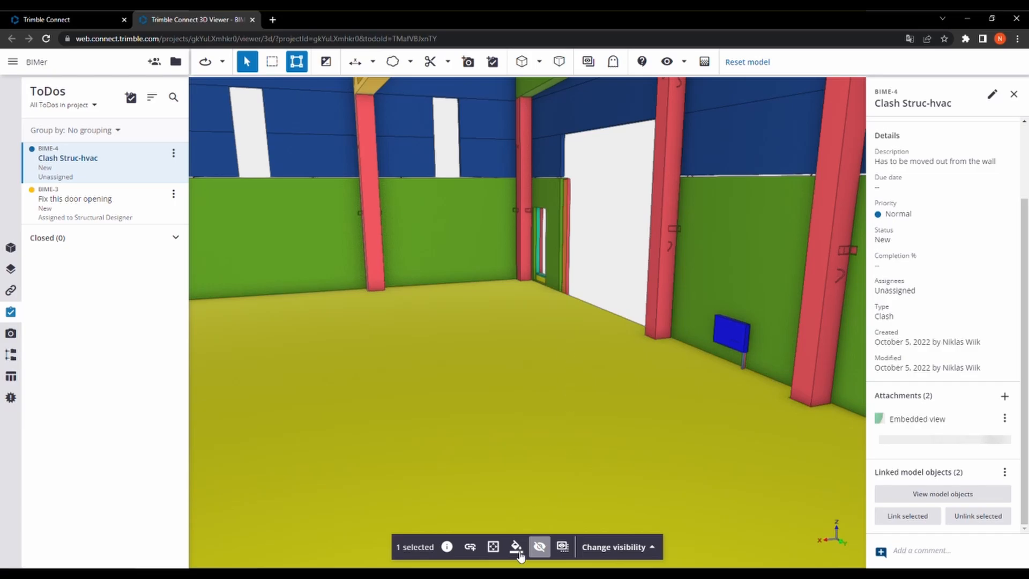
{"action": "left_click", "coordinate": [540, 546]}
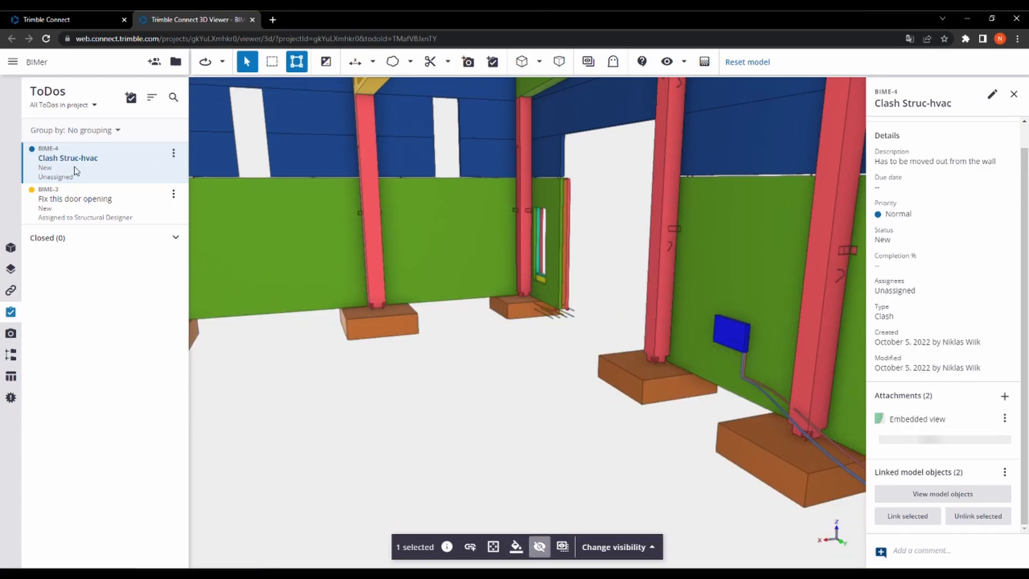
{"action": "left_click", "coordinate": [75, 170]}
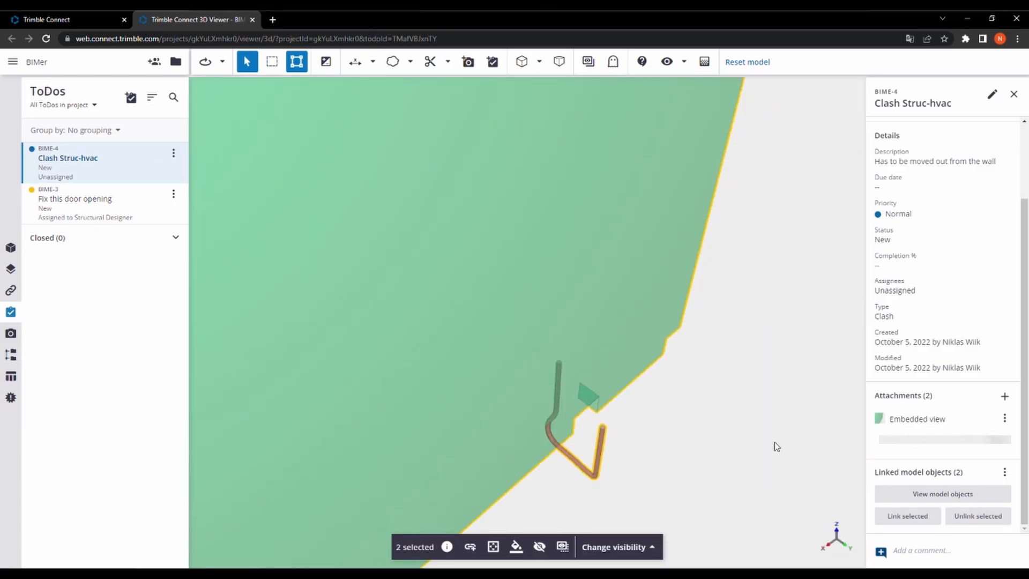
Step: Show the rest of the model around the linked wall and pipe, and hide the floor layers covering the footings and pipes
{"action": "left_click", "coordinate": [617, 547]}
{"action": "left_click", "coordinate": [627, 465]}
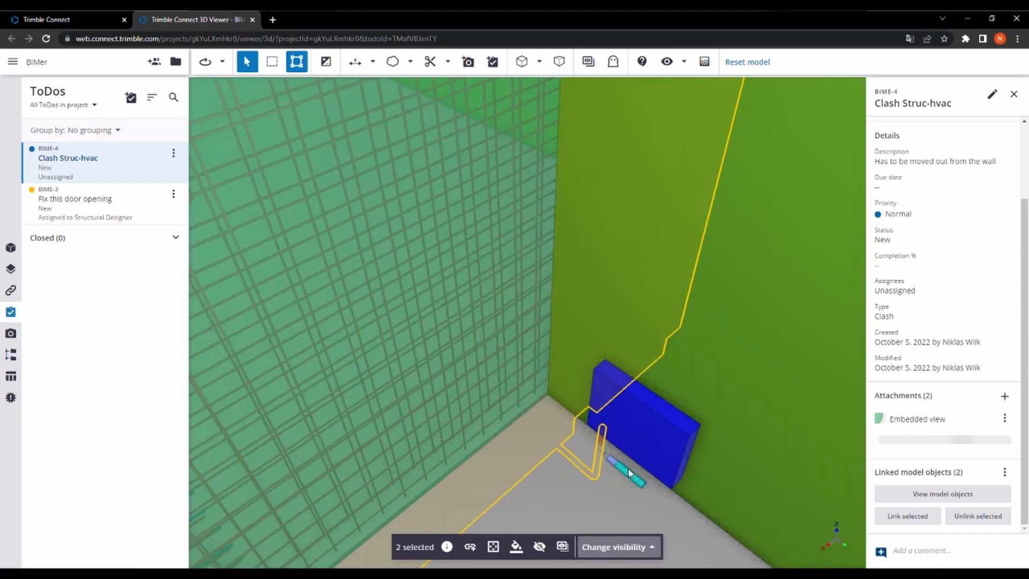
{"action": "left_click_drag", "start_coordinate": [409, 379], "coordinate": [709, 364]}
{"action": "left_click", "coordinate": [516, 483]}
{"action": "left_click", "coordinate": [539, 548]}
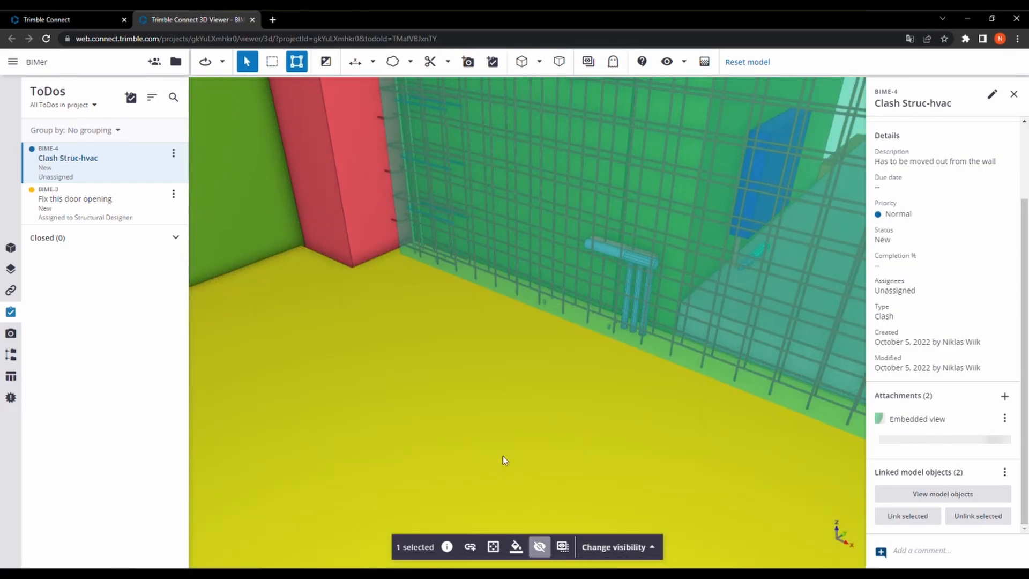
{"action": "left_click", "coordinate": [502, 456]}
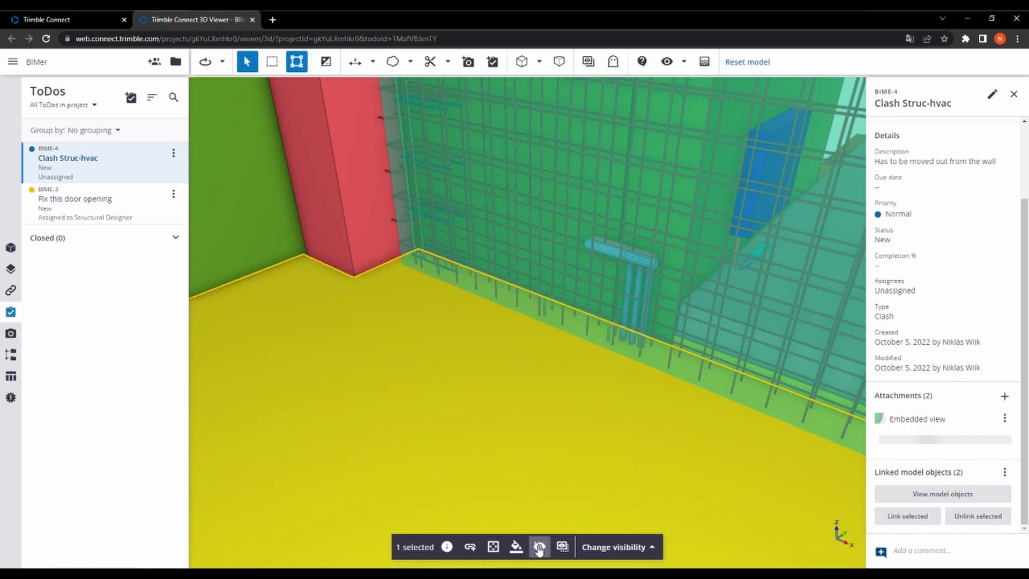
{"action": "left_click", "coordinate": [540, 546]}
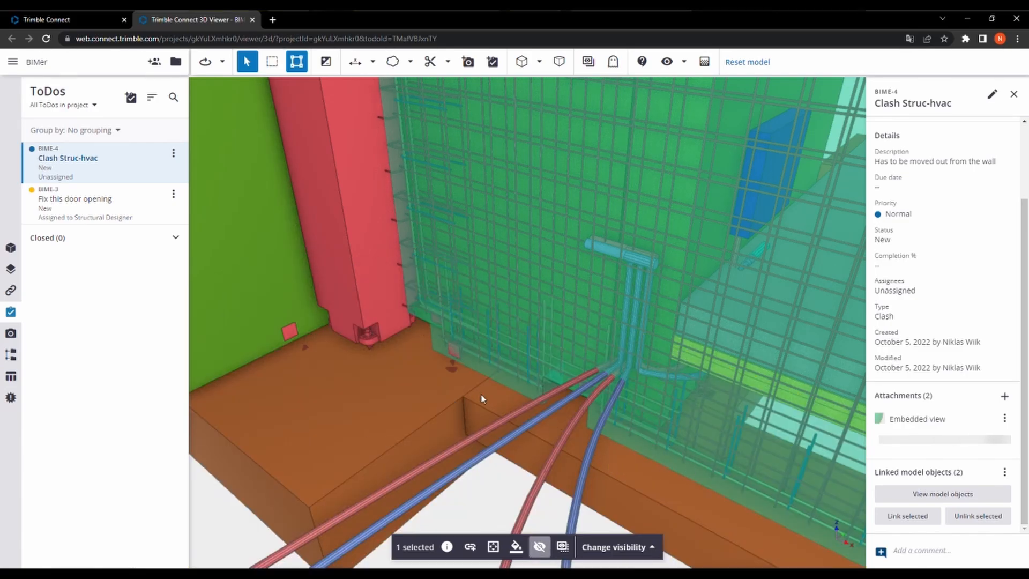
Step: Frame the pipes running under the green wall and update the "Clash Struc-hvac" ToDo's saved view to the current one
{"action": "mouse_move", "coordinate": [488, 398]}
{"action": "left_mouse_down"}
{"action": "mouse_move", "coordinate": [602, 389]}
{"action": "mouse_move", "coordinate": [580, 398]}
{"action": "mouse_move", "coordinate": [591, 399]}
{"action": "mouse_move", "coordinate": [491, 397]}
{"action": "left_mouse_up"}
{"action": "scroll", "coordinate": [567, 334], "scroll_direction": "up", "scroll_amount": 2}
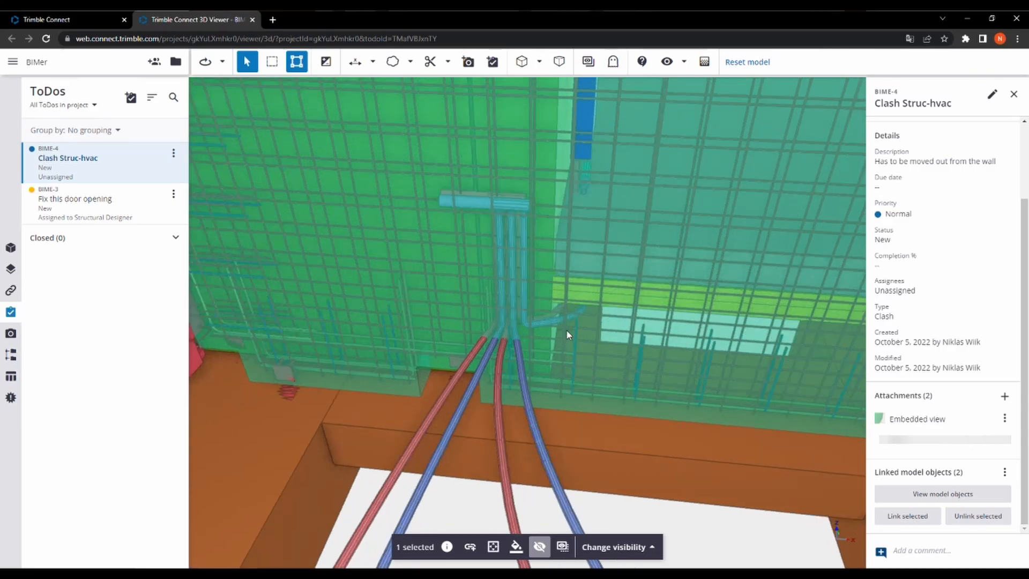
{"action": "scroll", "coordinate": [981, 341], "scroll_direction": "up", "scroll_amount": 1}
{"action": "scroll", "coordinate": [984, 346], "scroll_direction": "up", "scroll_amount": 2}
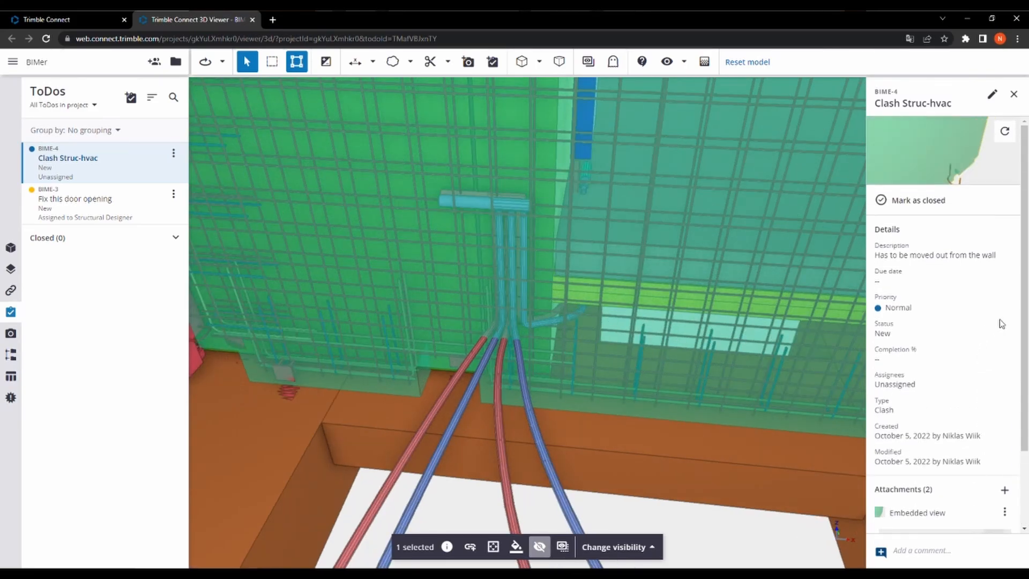
{"action": "left_click", "coordinate": [1007, 138]}
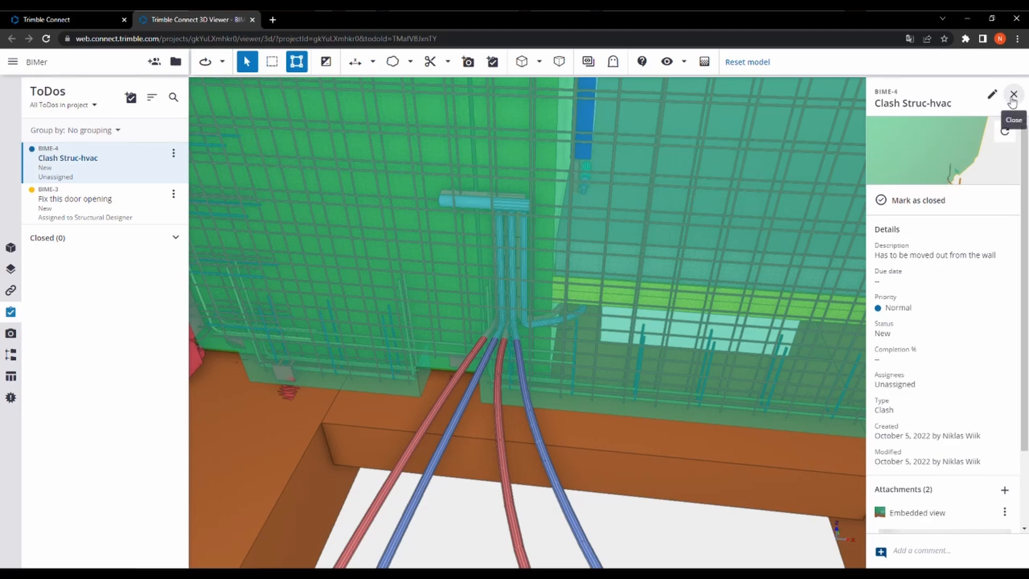
Step: Reset the model, open the "Fix this door opening" ToDo, and return to "Clash Struc-hvac" to check its updated view
{"action": "left_click", "coordinate": [756, 63]}
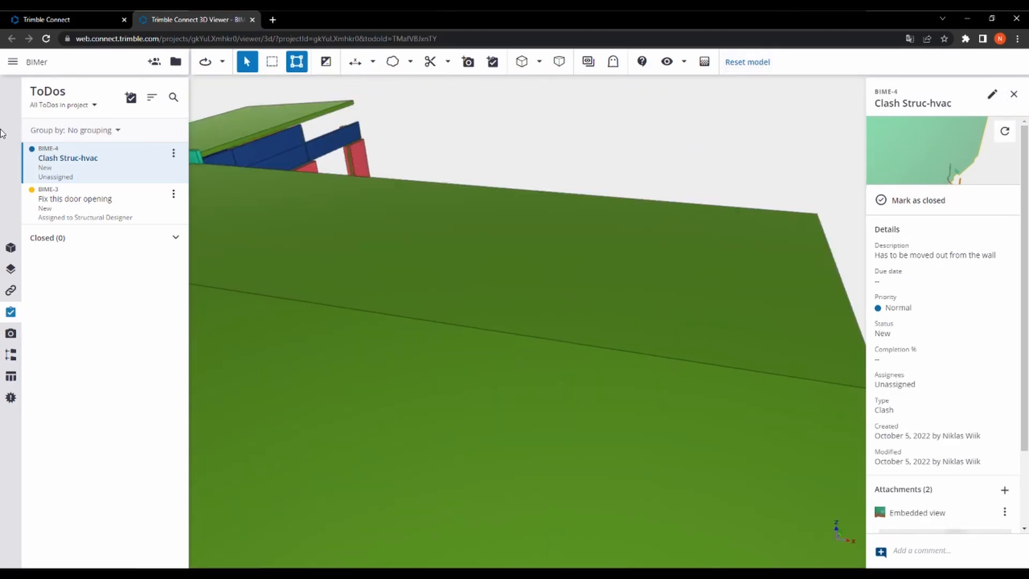
{"action": "left_click", "coordinate": [70, 194]}
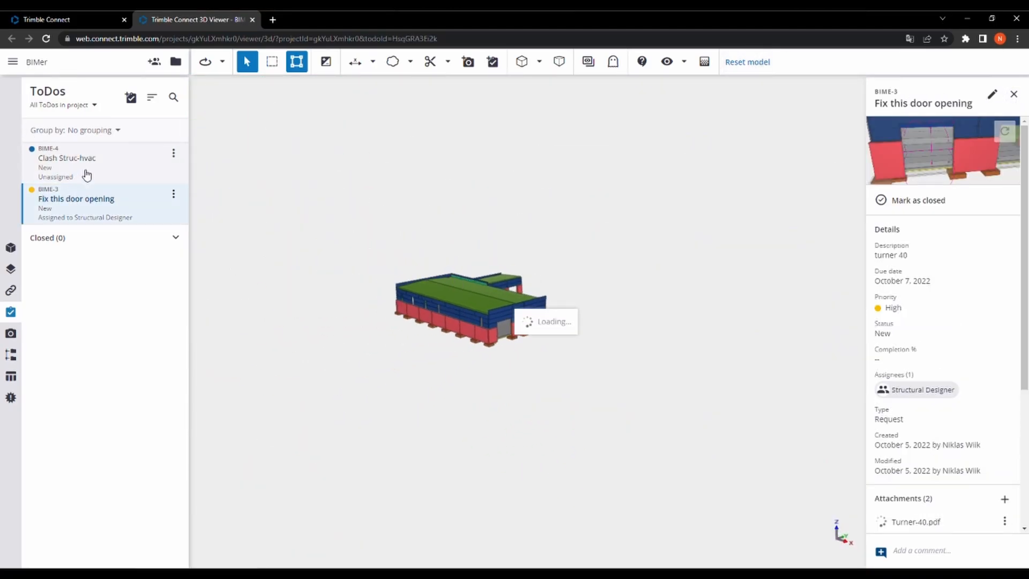
{"action": "left_click", "coordinate": [86, 174]}
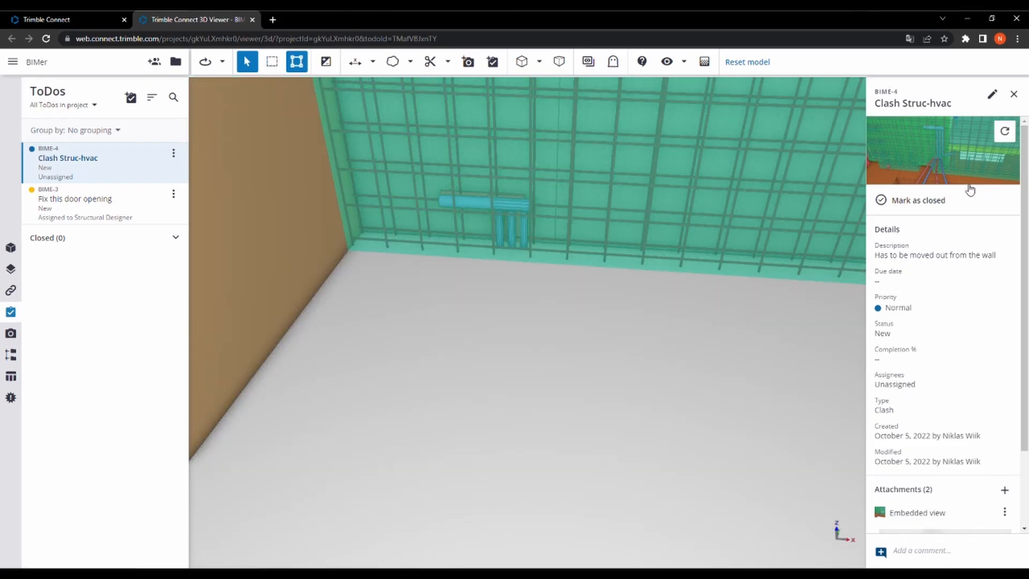
{"action": "scroll", "coordinate": [448, 296], "scroll_direction": "down", "scroll_amount": 5}
{"action": "left_click_drag", "start_coordinate": [564, 346], "coordinate": [503, 345]}
Step: Reset the model and hide the BIMer Arch.ifc model
{"action": "left_click", "coordinate": [9, 247]}
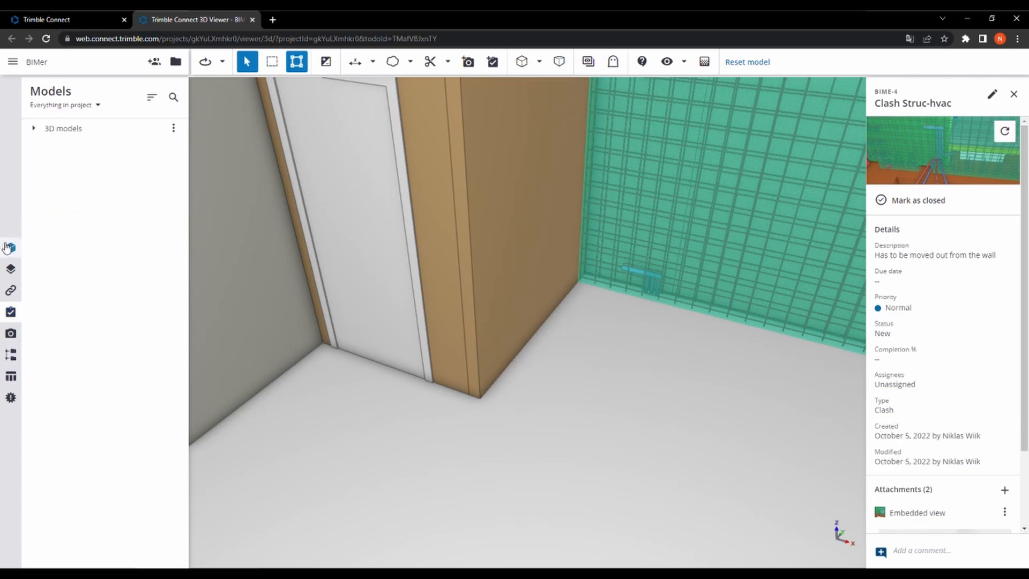
{"action": "left_click", "coordinate": [731, 60]}
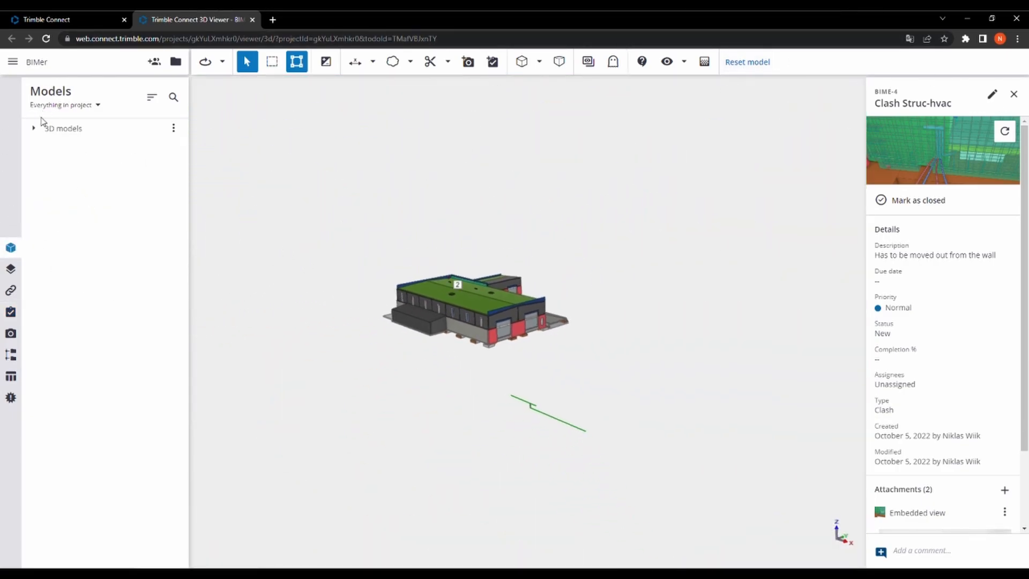
{"action": "left_click", "coordinate": [34, 128]}
{"action": "left_click", "coordinate": [43, 148]}
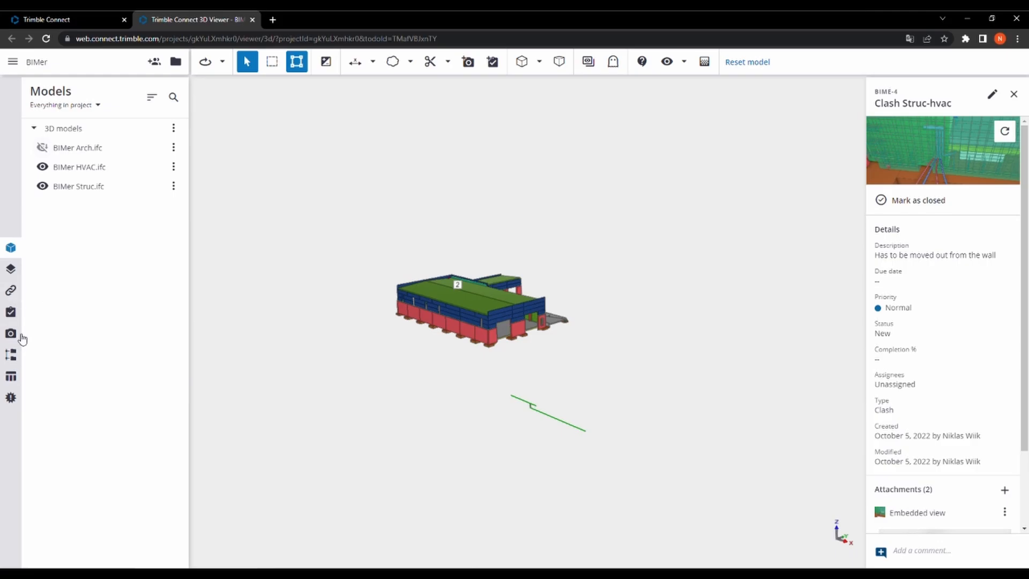
Step: Reopen the "Clash Struc-hvac" ToDo and examine how its pipes meet the reinforced wall between the red columns
{"action": "left_click", "coordinate": [11, 334]}
{"action": "left_click", "coordinate": [11, 312]}
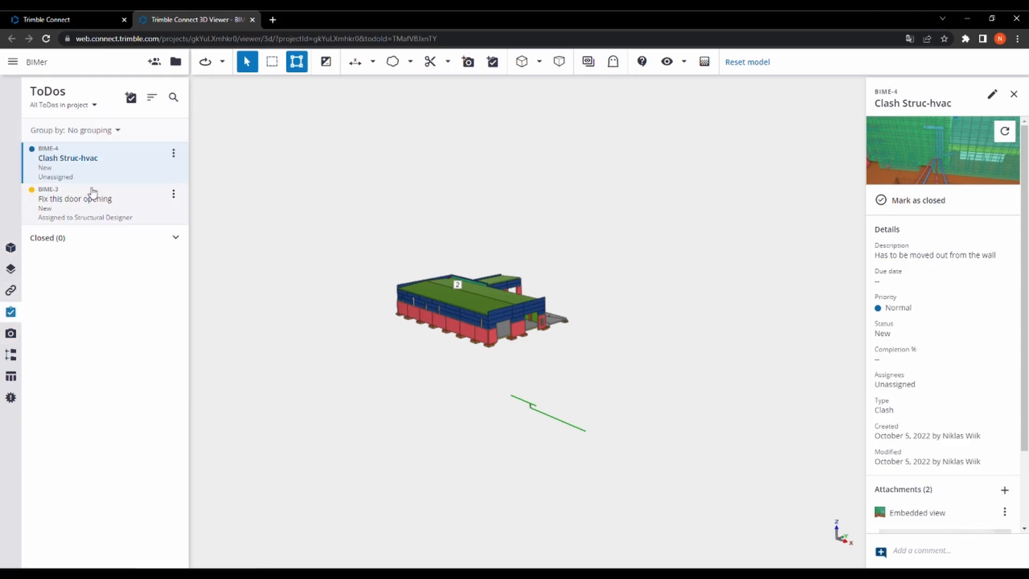
{"action": "left_click", "coordinate": [101, 166]}
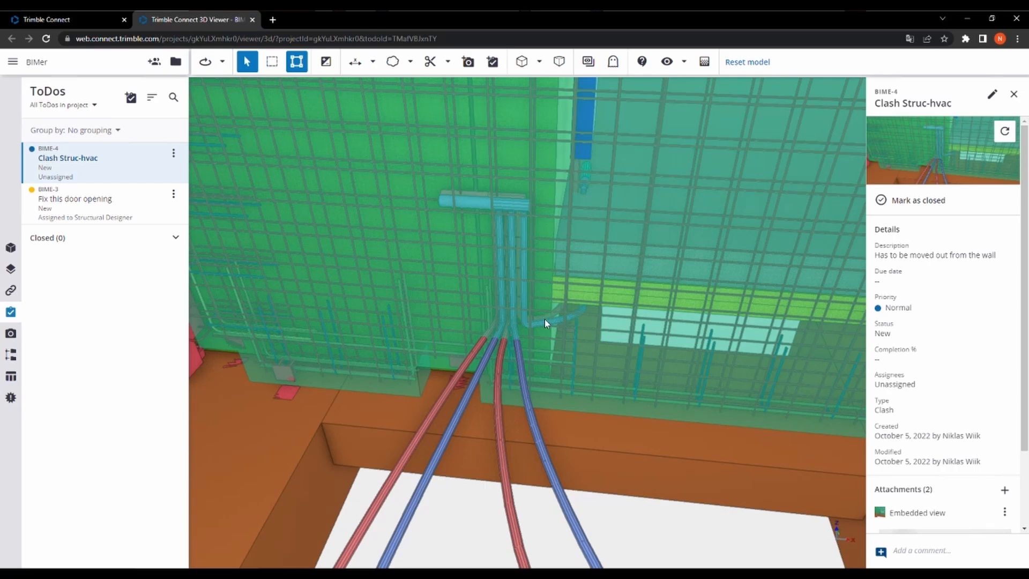
{"action": "scroll", "coordinate": [544, 320], "scroll_direction": "down", "scroll_amount": 6}
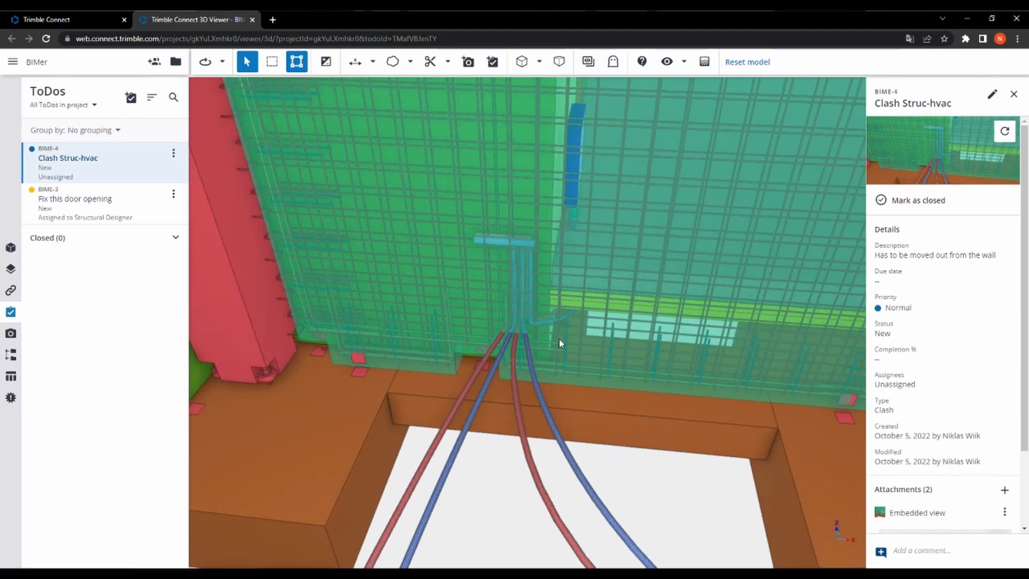
{"action": "left_click_drag", "start_coordinate": [562, 345], "coordinate": [516, 323]}
{"action": "scroll", "coordinate": [517, 328], "scroll_direction": "down", "scroll_amount": 4}
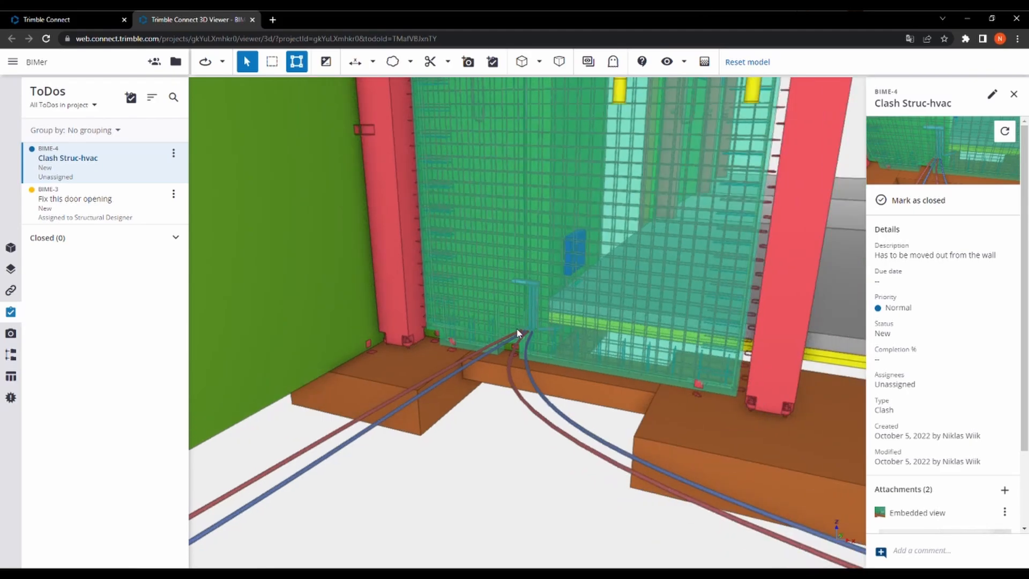
{"action": "scroll", "coordinate": [531, 340], "scroll_direction": "up", "scroll_amount": 3}
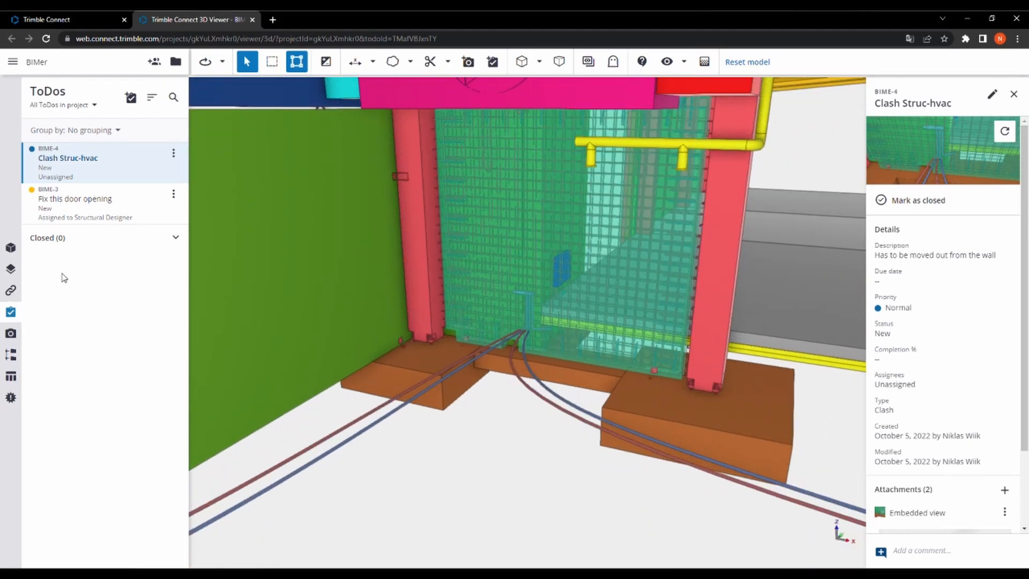
Step: Open the "struct - hvac" clash set and inspect clashes STRU-62, STRU-64 and STRU-68
{"action": "left_click", "coordinate": [12, 399]}
{"action": "left_click", "coordinate": [81, 132]}
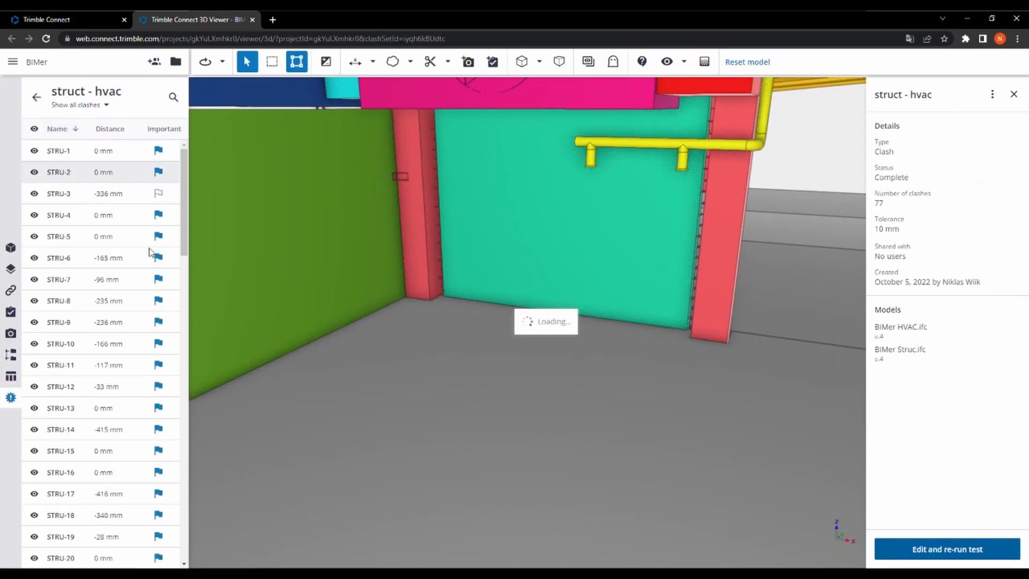
{"action": "scroll", "coordinate": [84, 365], "scroll_direction": "down", "scroll_amount": 15}
{"action": "scroll", "coordinate": [71, 353], "scroll_direction": "down", "scroll_amount": 3}
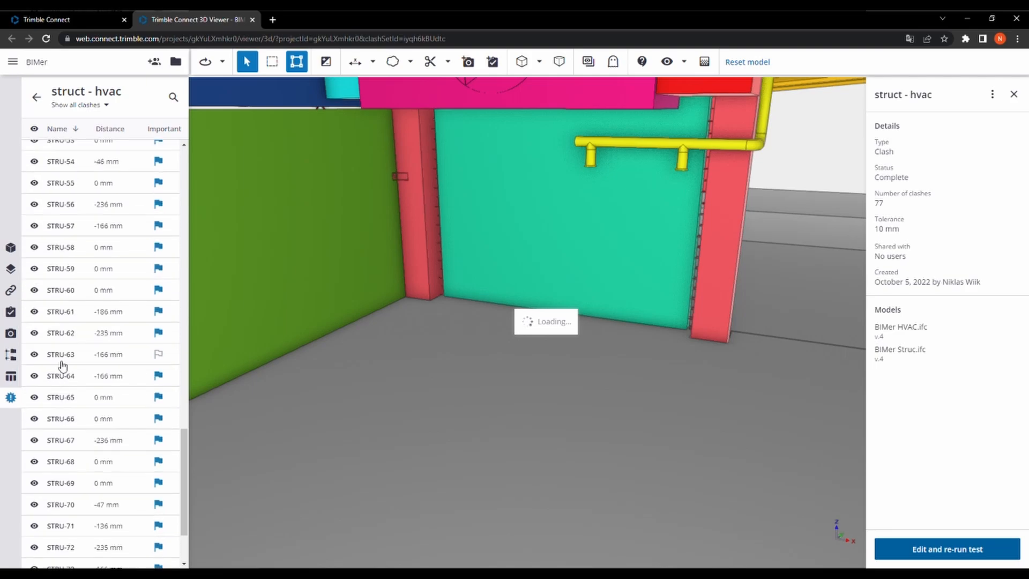
{"action": "left_click", "coordinate": [63, 333]}
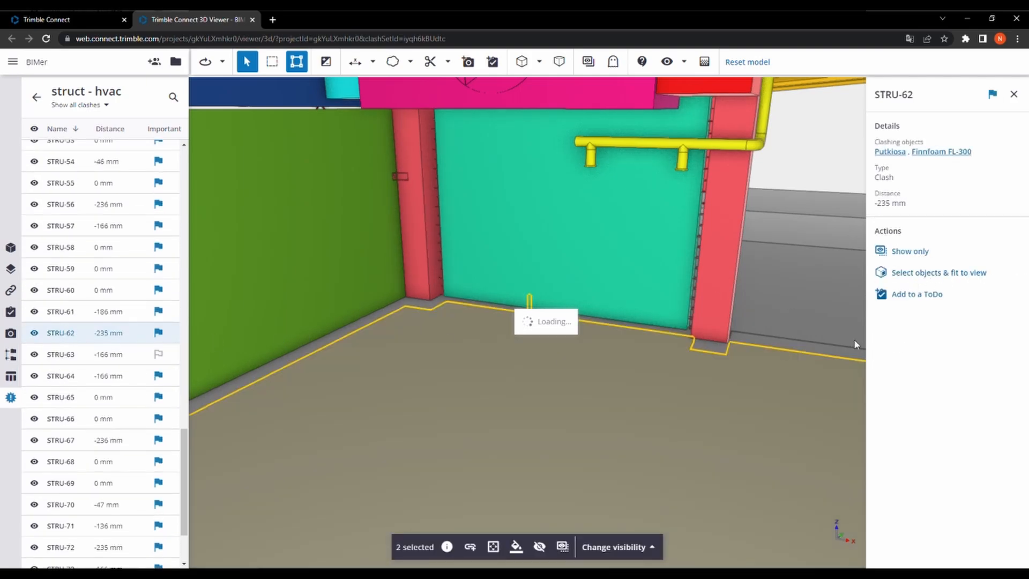
{"action": "left_click", "coordinate": [59, 375]}
{"action": "left_click", "coordinate": [81, 462]}
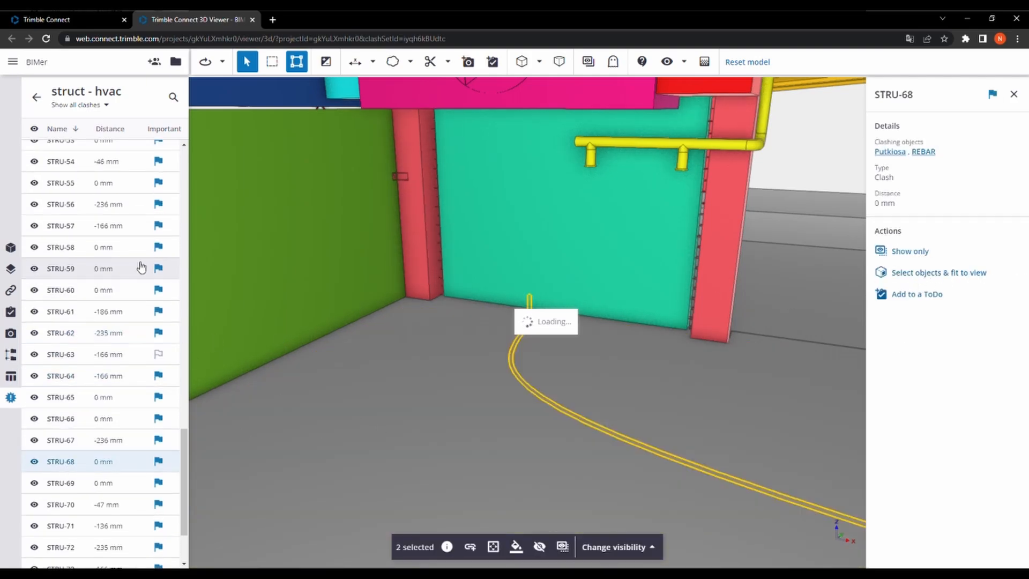
Step: Look up at the ducts under the ceiling and inspect clashes STRU-41, STRU-40 and STRU-43
{"action": "scroll", "coordinate": [100, 270], "scroll_direction": "up", "scroll_amount": 4}
{"action": "left_click_drag", "start_coordinate": [451, 341], "coordinate": [434, 281]}
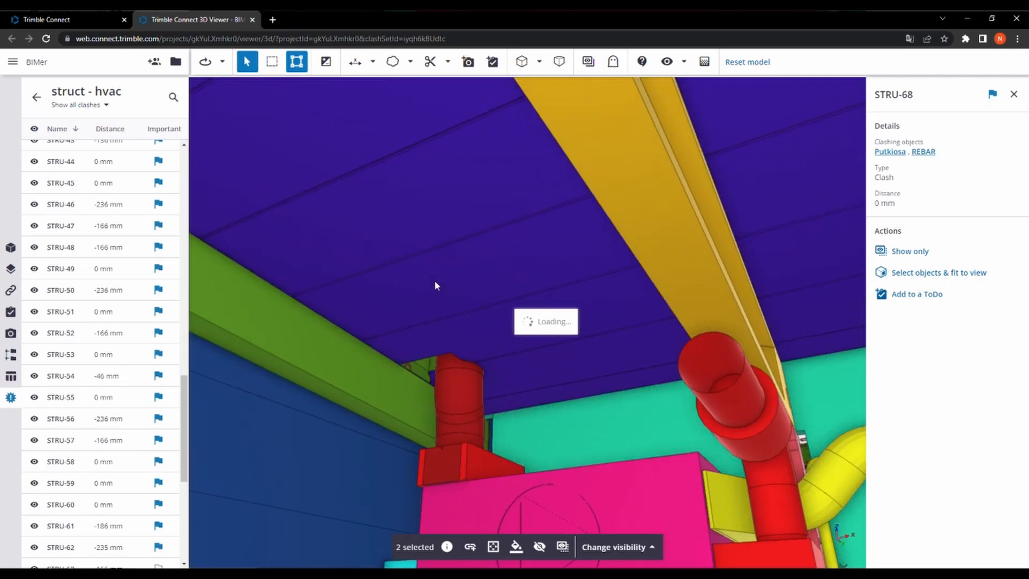
{"action": "scroll", "coordinate": [57, 461], "scroll_direction": "down", "scroll_amount": 1}
{"action": "scroll", "coordinate": [58, 462], "scroll_direction": "up", "scroll_amount": 2}
{"action": "left_click", "coordinate": [67, 205]}
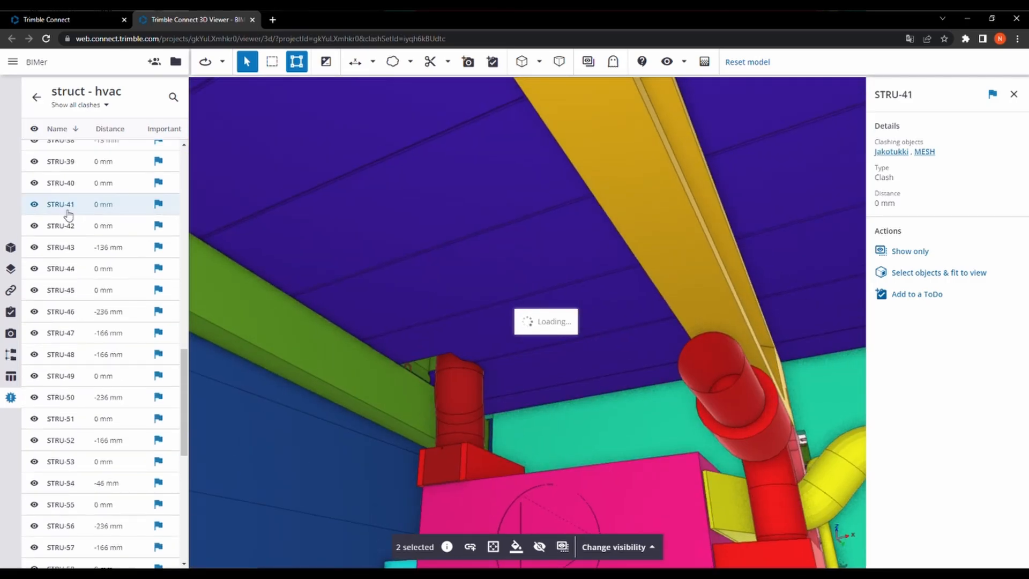
{"action": "left_click", "coordinate": [65, 179]}
{"action": "left_click", "coordinate": [68, 254]}
{"action": "scroll", "coordinate": [68, 264], "scroll_direction": "up", "scroll_amount": 3}
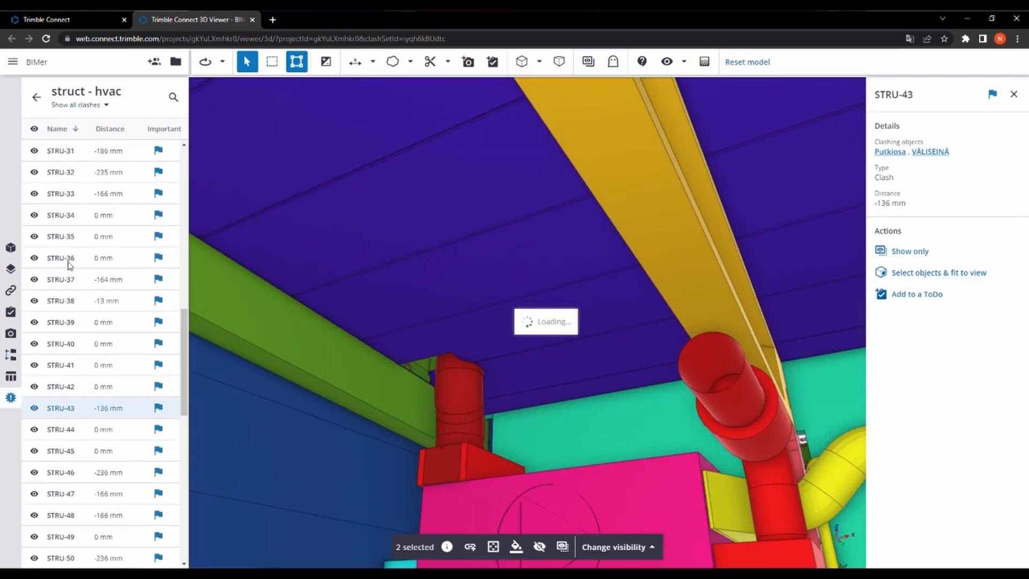
Step: Check clashes STRU-36 and STRU-35, select the STRU-36 objects, and examine up close where the red duct meets the ceiling slab
{"action": "left_click", "coordinate": [67, 260]}
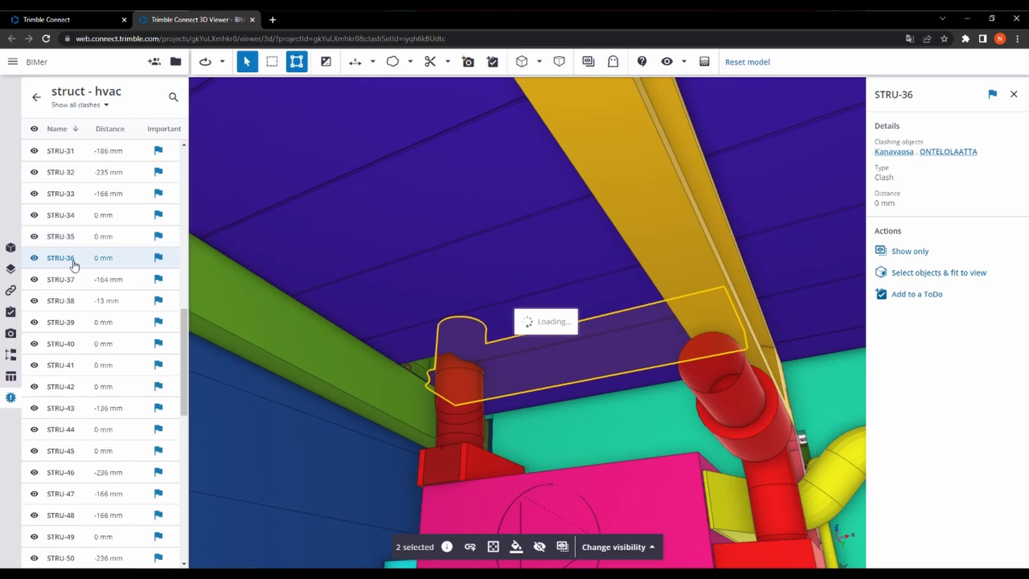
{"action": "left_click", "coordinate": [65, 238]}
{"action": "left_click", "coordinate": [63, 261]}
{"action": "left_click", "coordinate": [970, 274]}
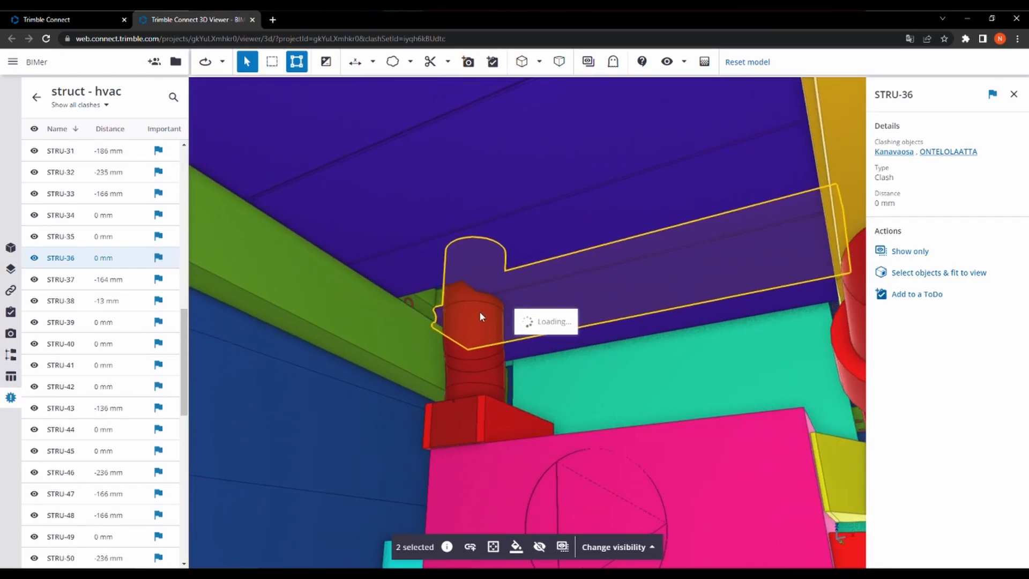
{"action": "scroll", "coordinate": [469, 289], "scroll_direction": "up", "scroll_amount": 2}
{"action": "left_click_drag", "start_coordinate": [475, 297], "coordinate": [85, 175]}
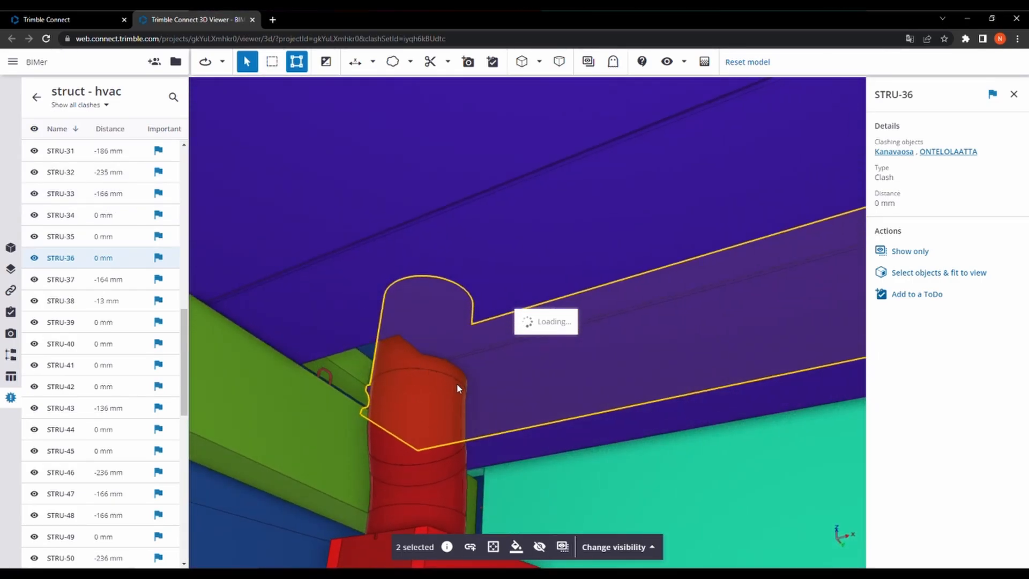
{"action": "left_click_drag", "start_coordinate": [456, 383], "coordinate": [375, 386]}
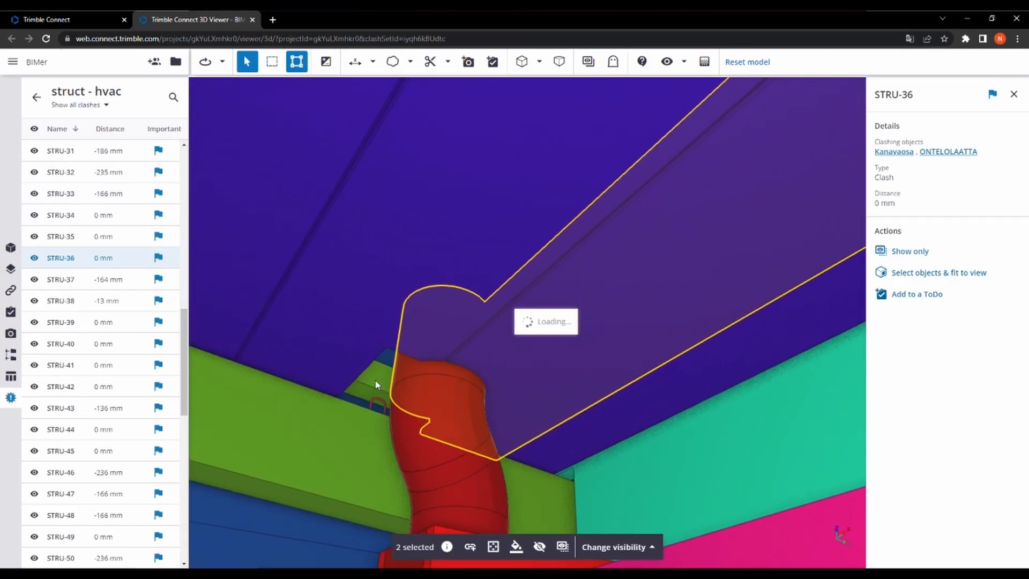
Step: Add clash STRU-36 to a new ToDo titled "Clash Hvac- Core slab" described "should be moved", and return to the clash sets
{"action": "left_click", "coordinate": [933, 294]}
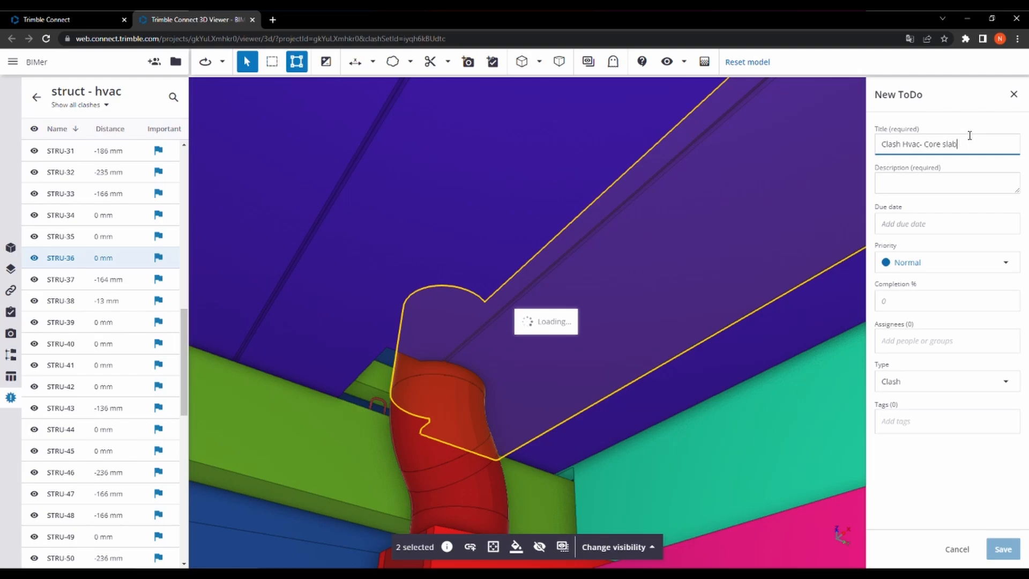
{"action": "left_click", "coordinate": [945, 179]}
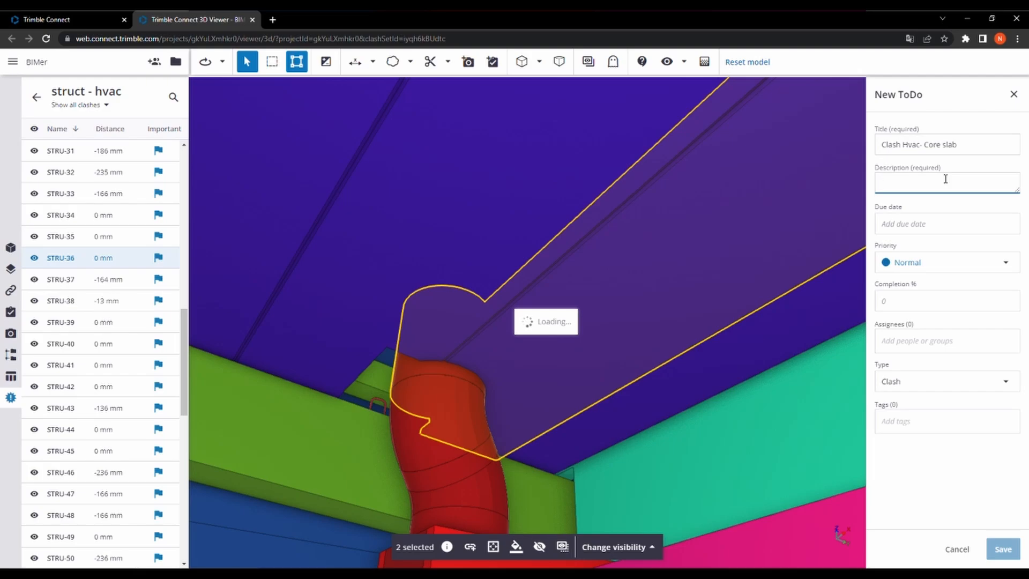
{"action": "type", "text": "Hav"}
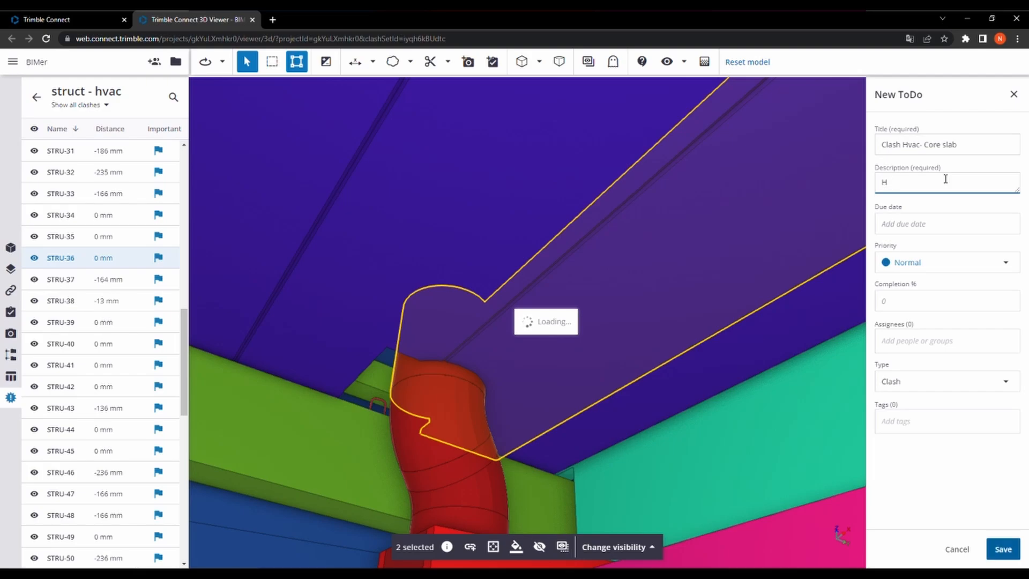
{"action": "key", "text": "BackSpace"}
{"action": "type", "text": "should be moved"}
{"action": "left_click", "coordinate": [1005, 545]}
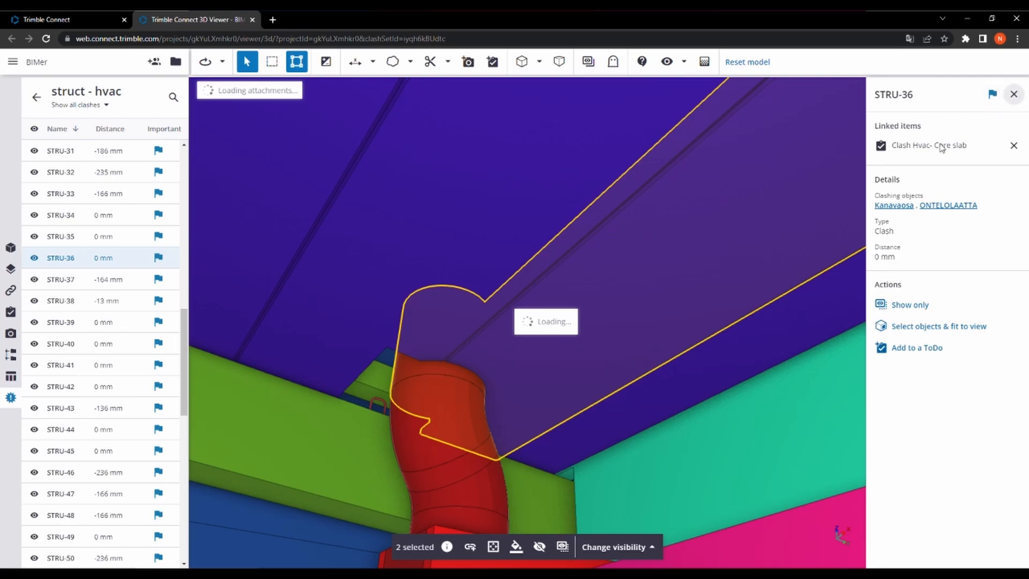
{"action": "left_click", "coordinate": [1014, 95]}
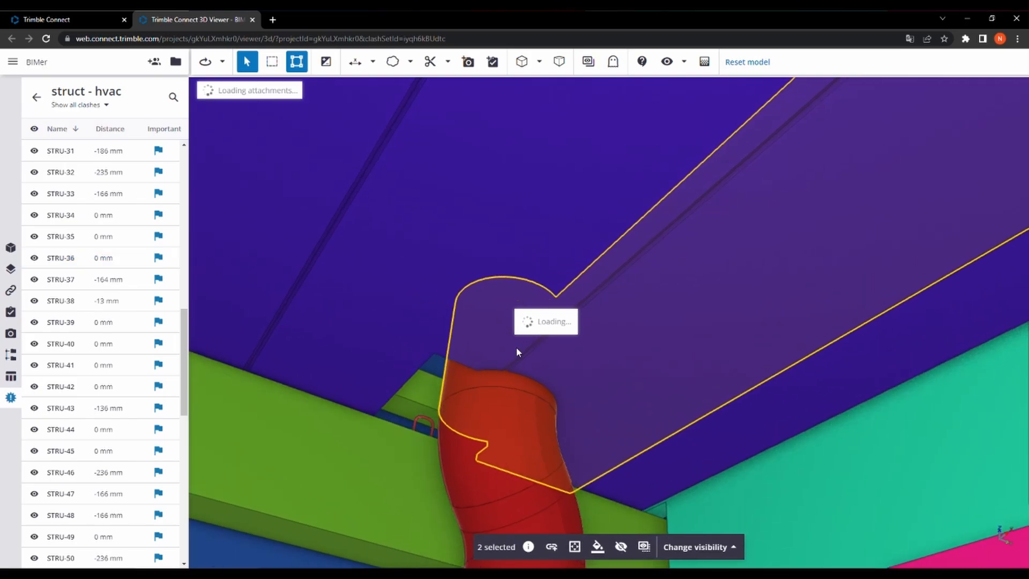
{"action": "left_click", "coordinate": [36, 97]}
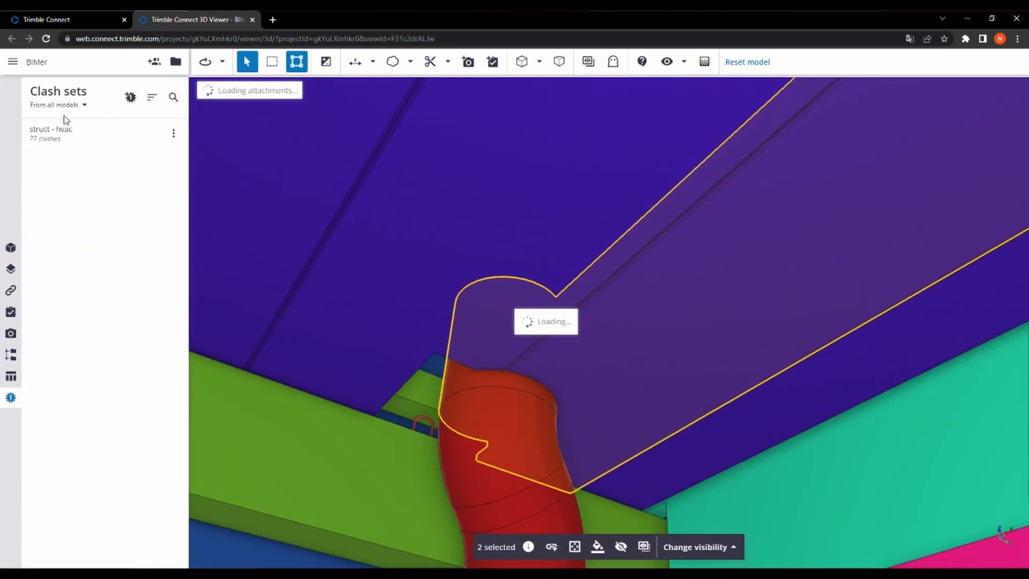
Step: Open the "struct - hvac" clash set with its details and examine the red duct where it meets the ceiling slab
{"action": "left_click", "coordinate": [173, 133]}
{"action": "left_click", "coordinate": [62, 130]}
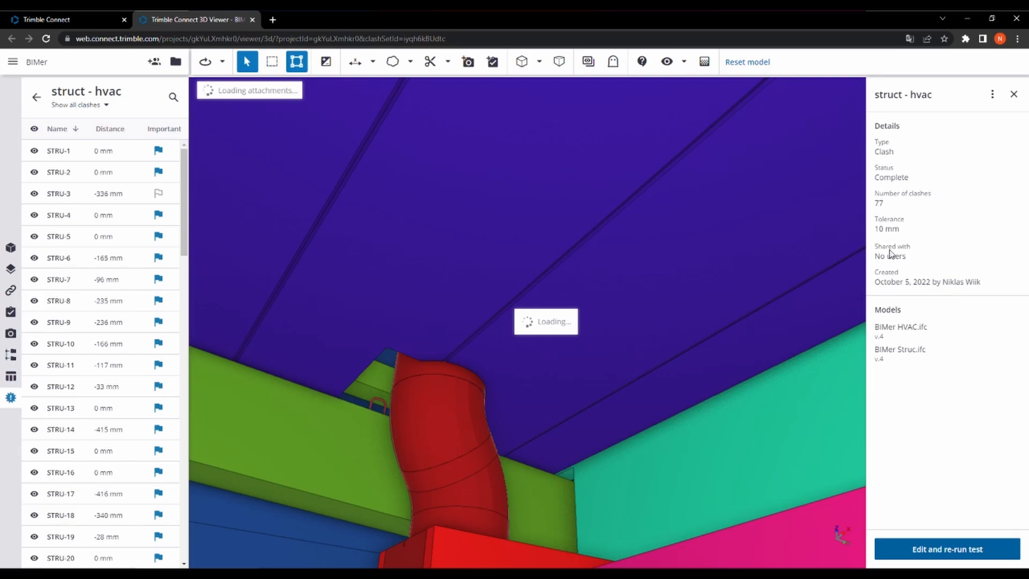
{"action": "scroll", "coordinate": [588, 353], "scroll_direction": "down", "scroll_amount": 4}
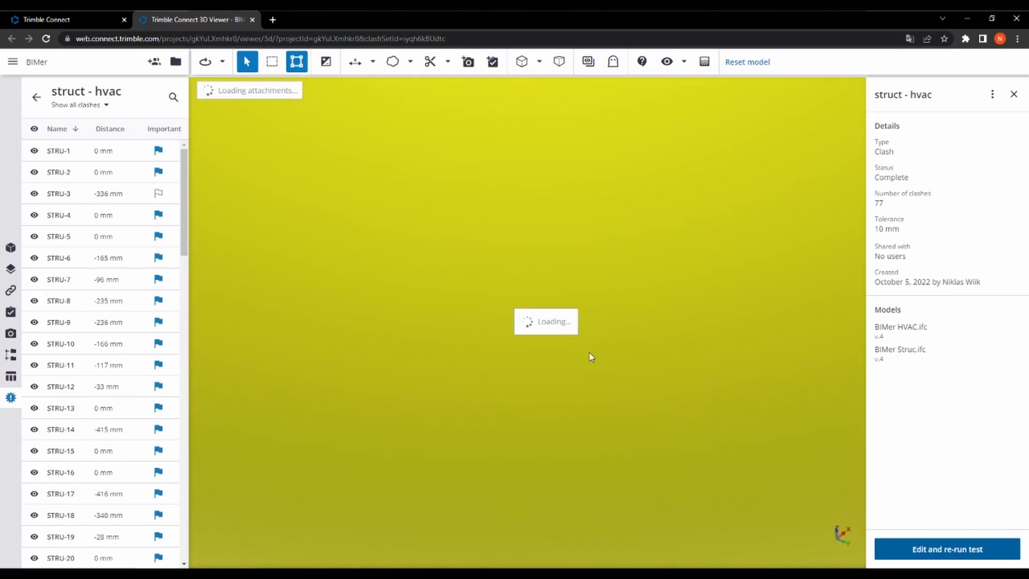
{"action": "mouse_move", "coordinate": [589, 353]}
{"action": "left_mouse_down"}
{"action": "mouse_move", "coordinate": [571, 362]}
{"action": "mouse_move", "coordinate": [592, 350]}
{"action": "left_mouse_up"}
{"action": "scroll", "coordinate": [571, 362], "scroll_direction": "up", "scroll_amount": 3}
{"action": "scroll", "coordinate": [592, 350], "scroll_direction": "up", "scroll_amount": 3}
{"action": "scroll", "coordinate": [591, 352], "scroll_direction": "down", "scroll_amount": 3}
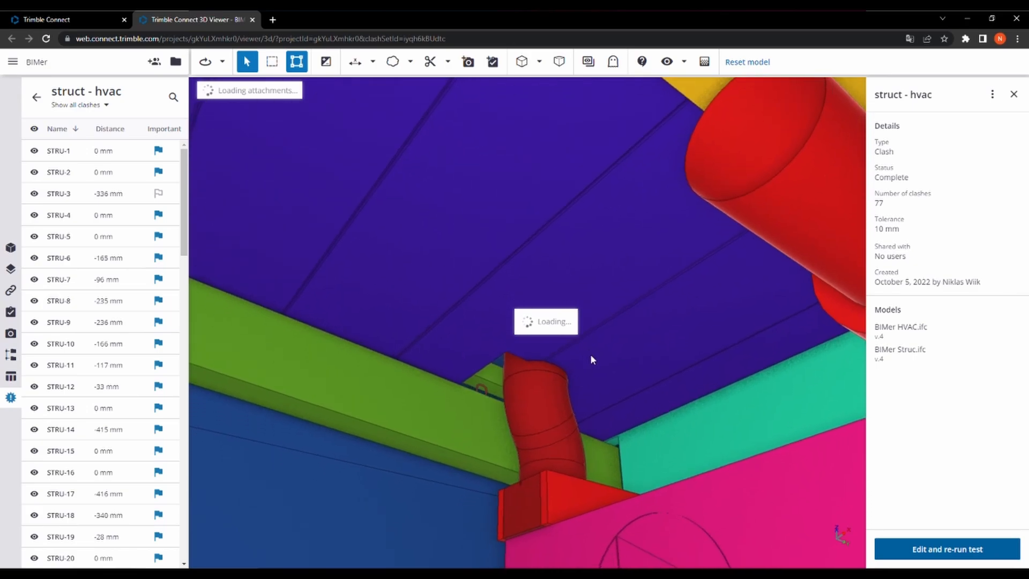
{"action": "scroll", "coordinate": [588, 357], "scroll_direction": "up", "scroll_amount": 3}
{"action": "scroll", "coordinate": [589, 351], "scroll_direction": "down", "scroll_amount": 3}
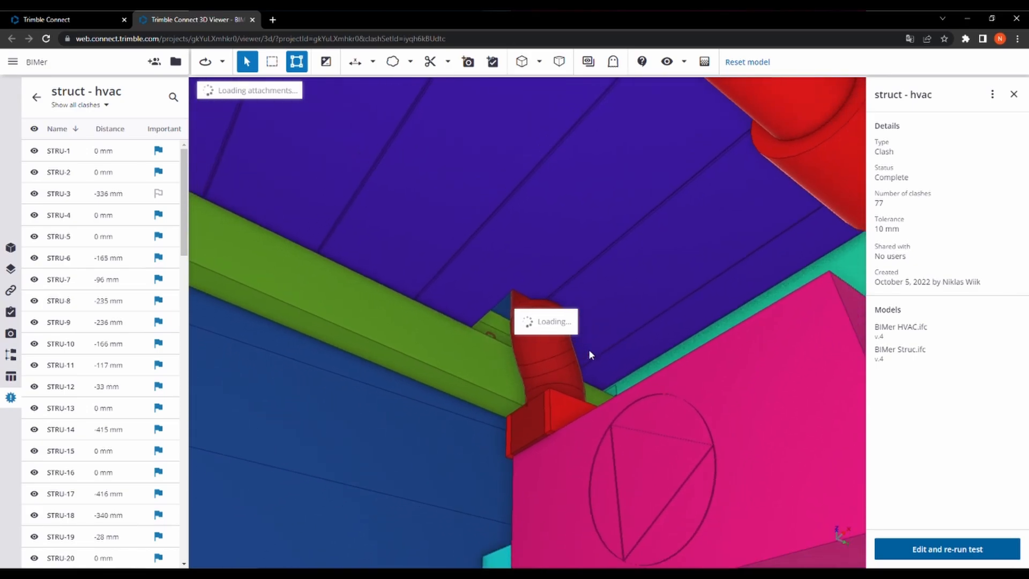
{"action": "scroll", "coordinate": [589, 351], "scroll_direction": "up", "scroll_amount": 2}
{"action": "left_click_drag", "start_coordinate": [589, 351], "coordinate": [618, 351]}
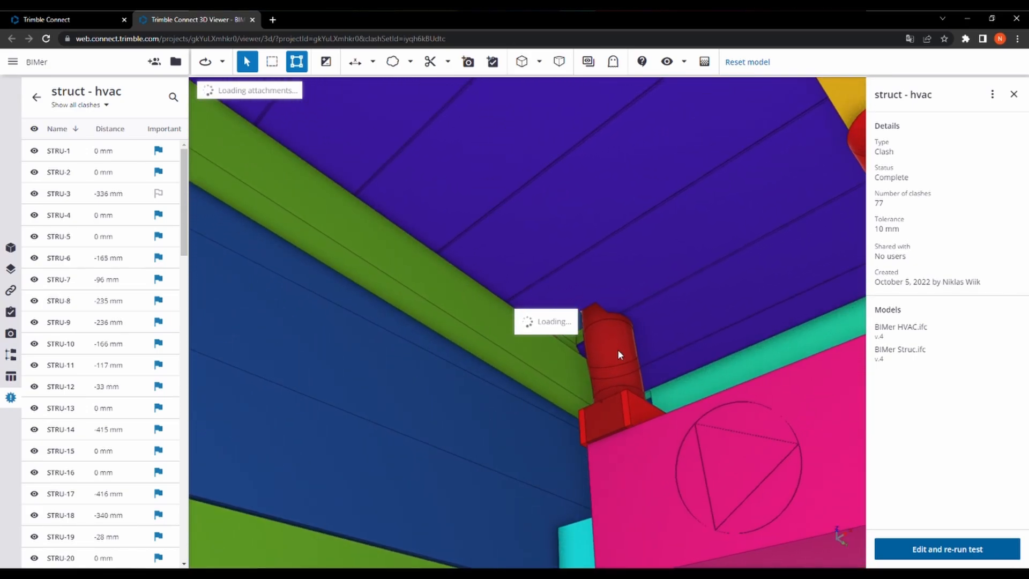
Step: Select the top segment of the red duct and examine up close where it enters the ceiling slab beside the green beam
{"action": "left_click", "coordinate": [618, 354]}
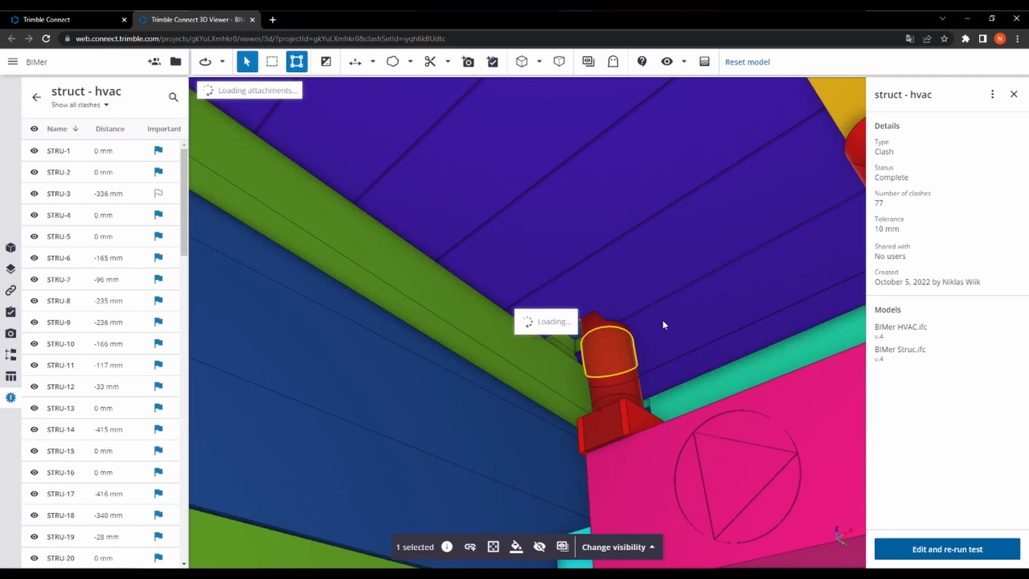
{"action": "left_click", "coordinate": [589, 321]}
{"action": "scroll", "coordinate": [588, 321], "scroll_direction": "up", "scroll_amount": 5}
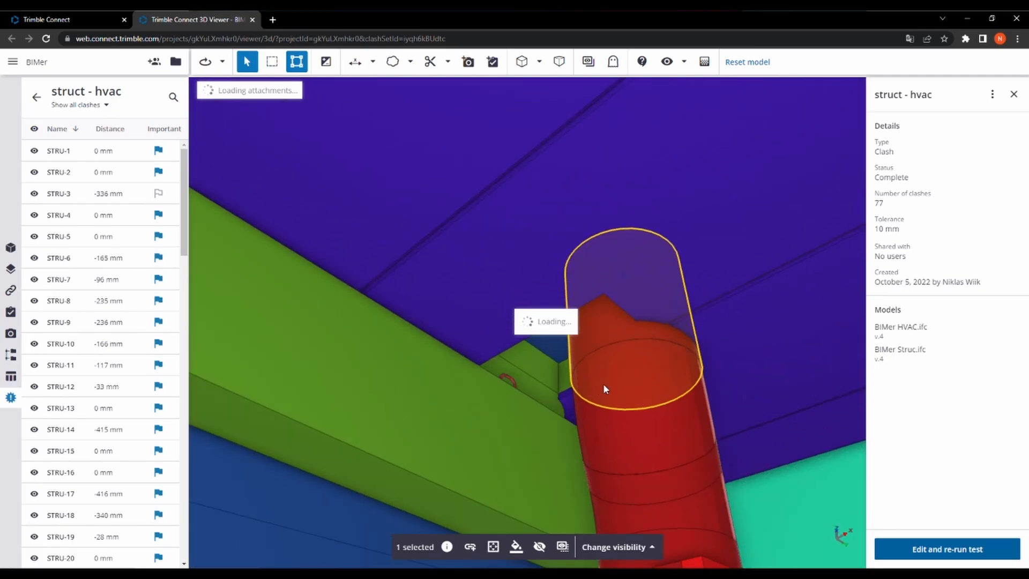
{"action": "scroll", "coordinate": [603, 384], "scroll_direction": "down", "scroll_amount": 1}
{"action": "left_click_drag", "start_coordinate": [602, 381], "coordinate": [672, 383]}
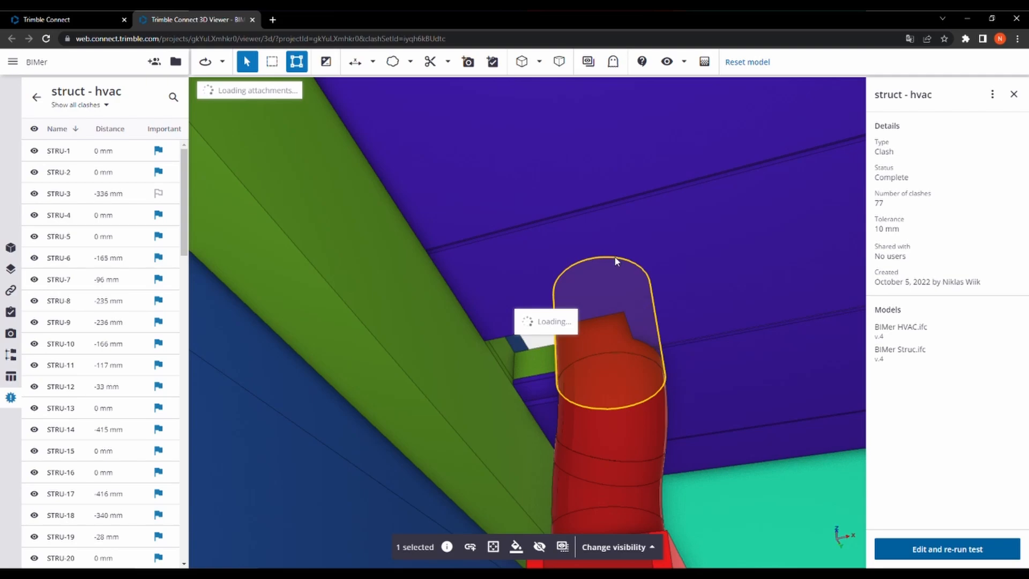